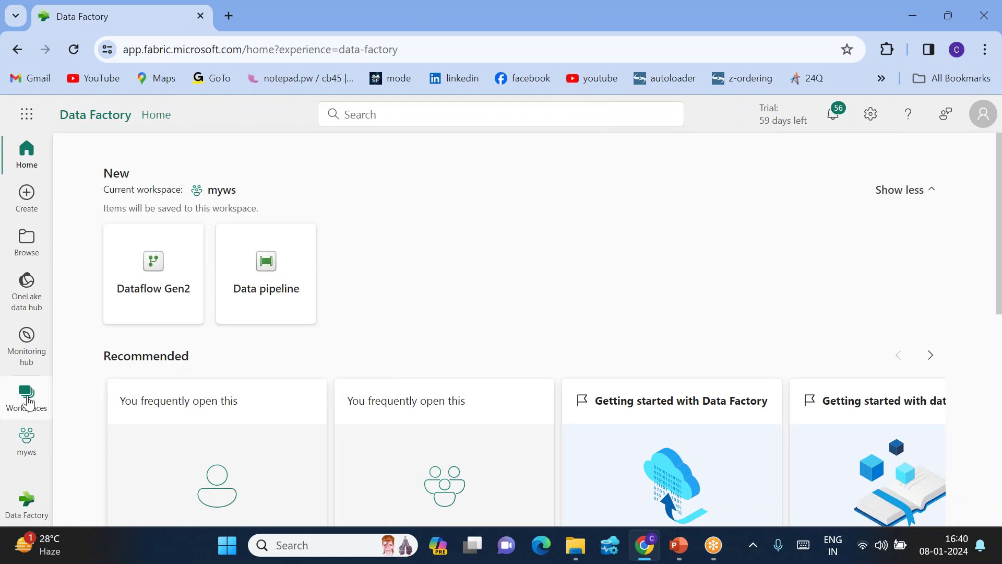
# Open the workspace list on the Data Factory home page to confirm myws is current.
pyautogui.click(28, 397)
# In myws, add a new Lakehouse named cloudpandithsrclh001 as the source lakehouse.
pyautogui.click(124, 317)
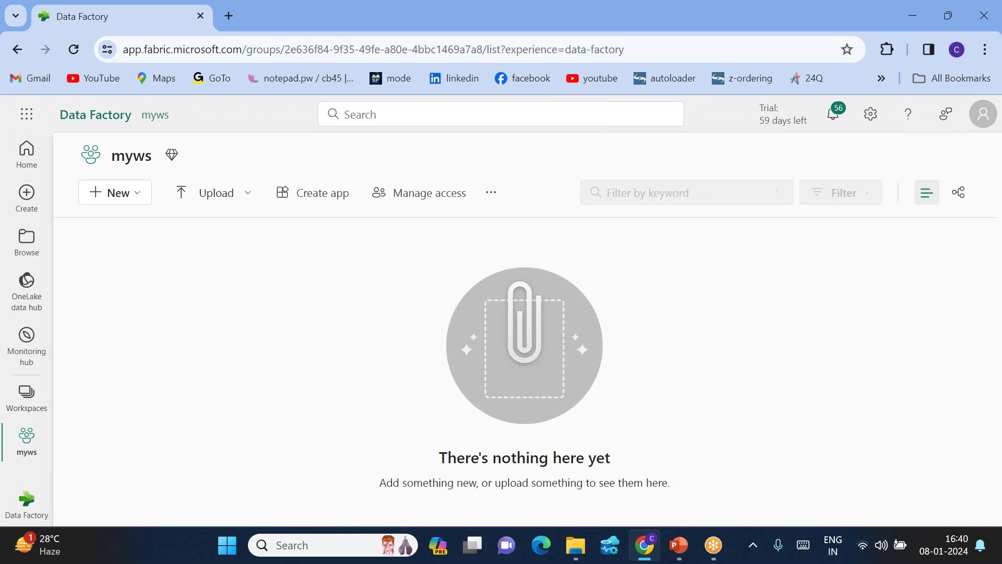
pyautogui.click(130, 197)
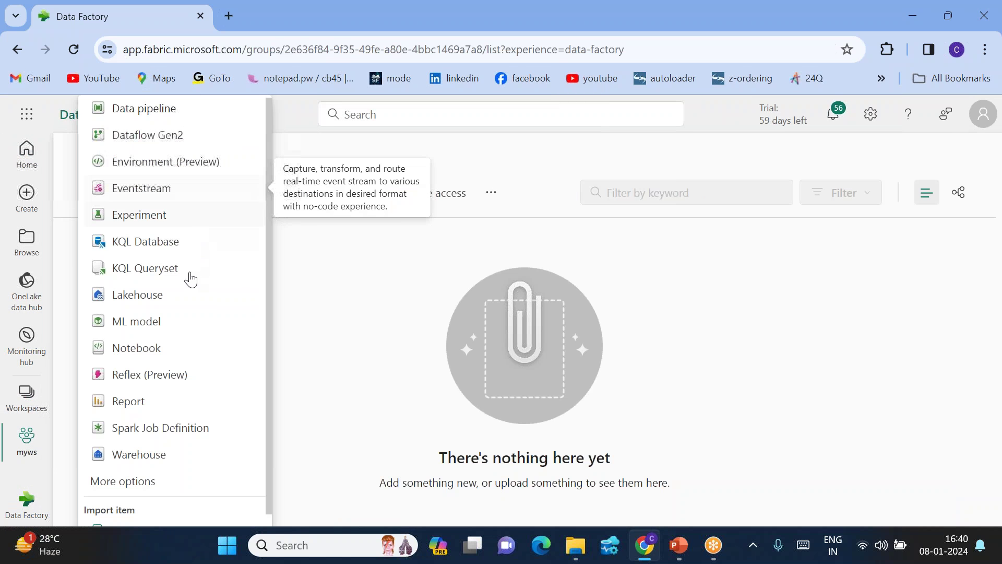
pyautogui.click(146, 307)
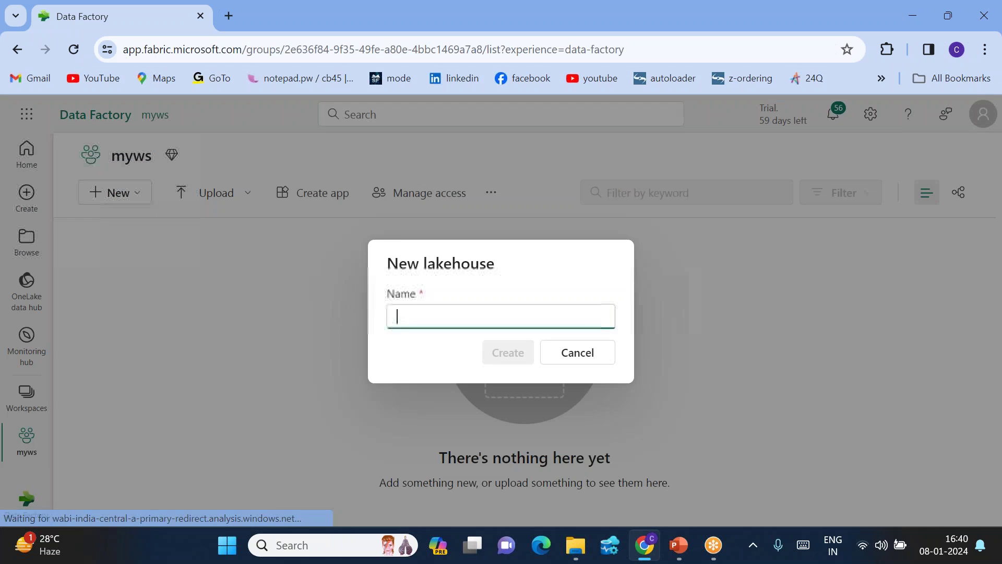
pyautogui.write('sour')
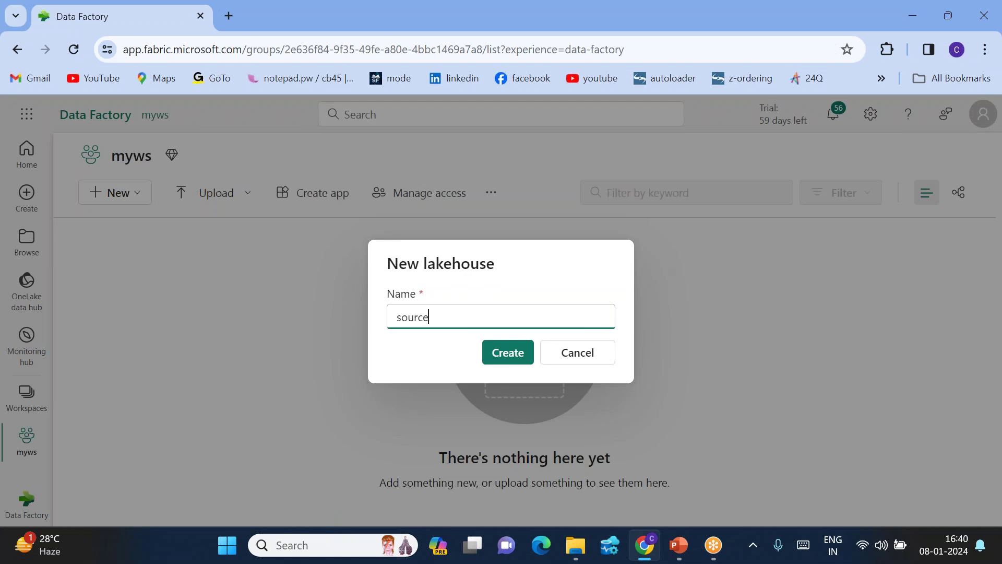
pyautogui.write('ce')
pyautogui.hotkey('ctrl', 'a')
pyautogui.press('BackSpace')
pyautogui.write('clo')
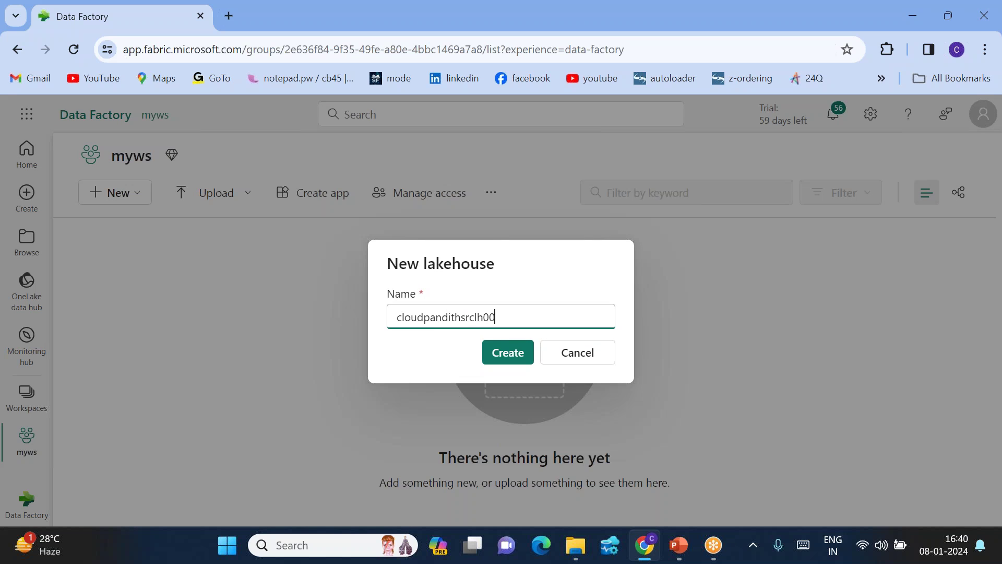
pyautogui.click(505, 354)
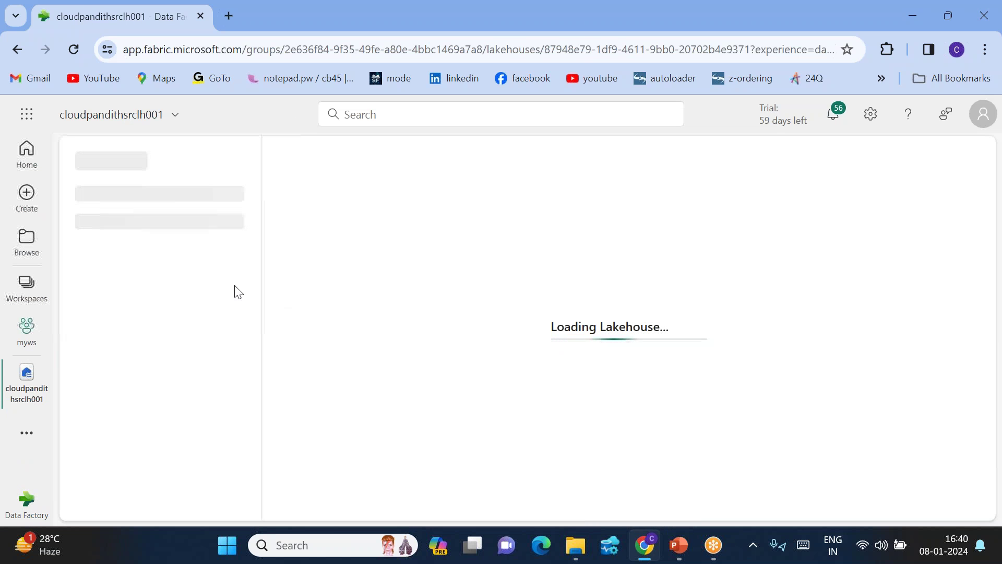
# Back in myws, add a second Lakehouse named cloudpandithtgtlh001 for the target data.
pyautogui.click(25, 334)
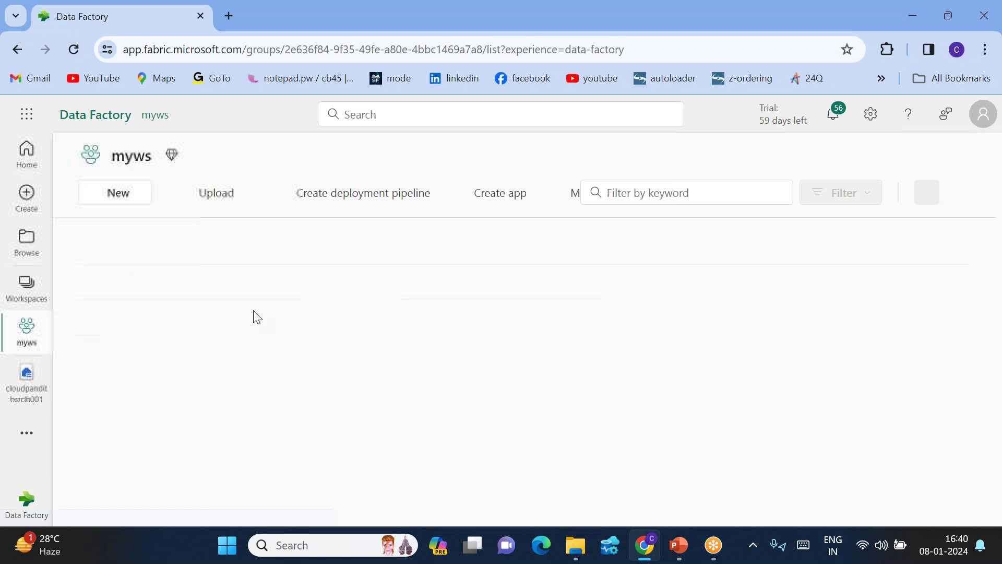
pyautogui.click(130, 196)
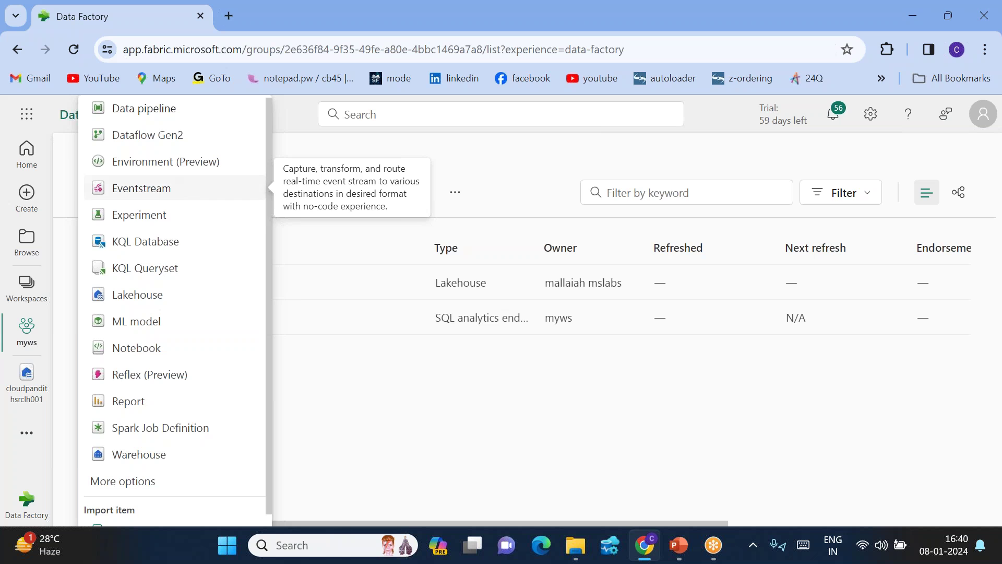
pyautogui.click(141, 295)
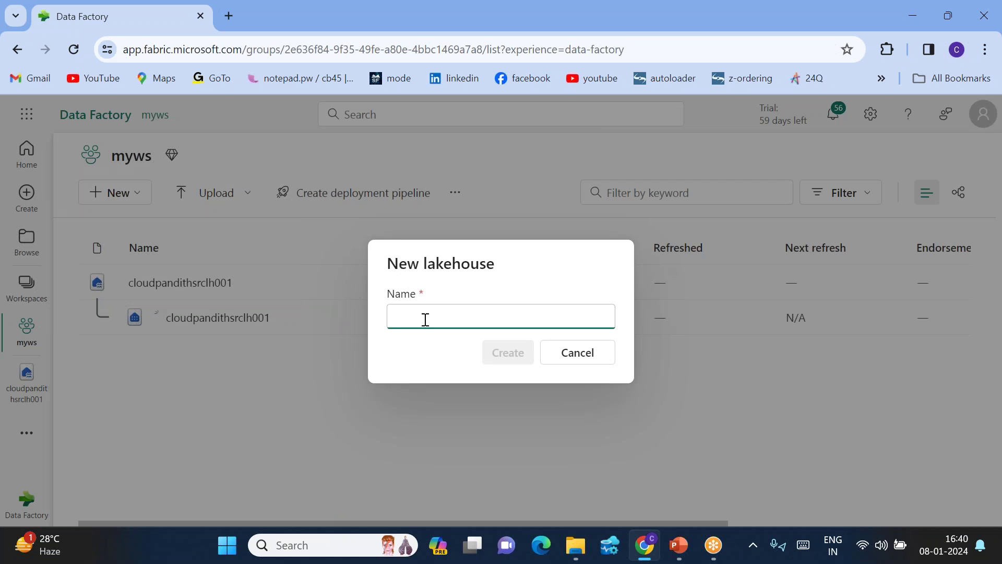
pyautogui.write('cloudpandit')
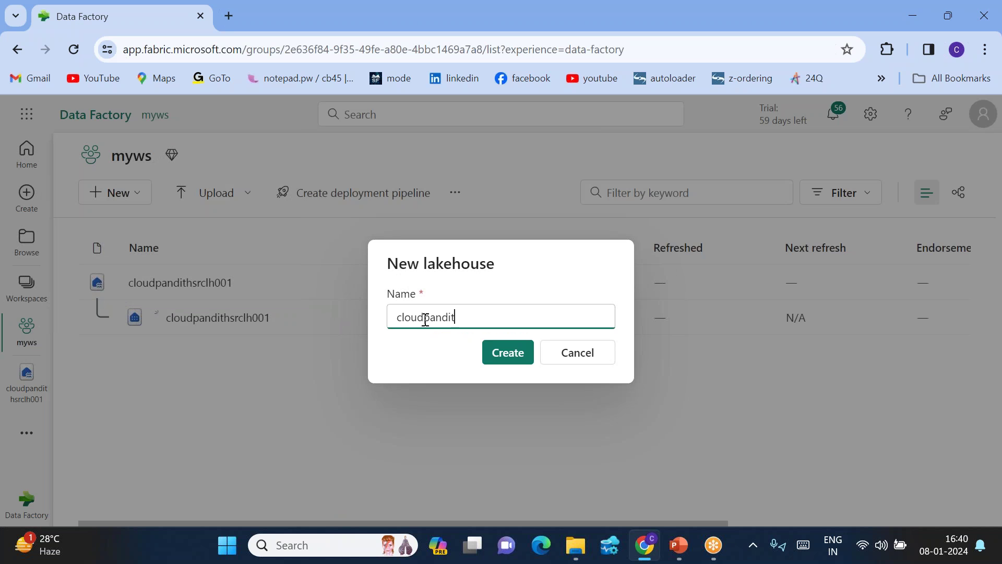
pyautogui.write('htgtlh0')
pyautogui.moveTo(462, 319); pyautogui.dragTo(483, 318)
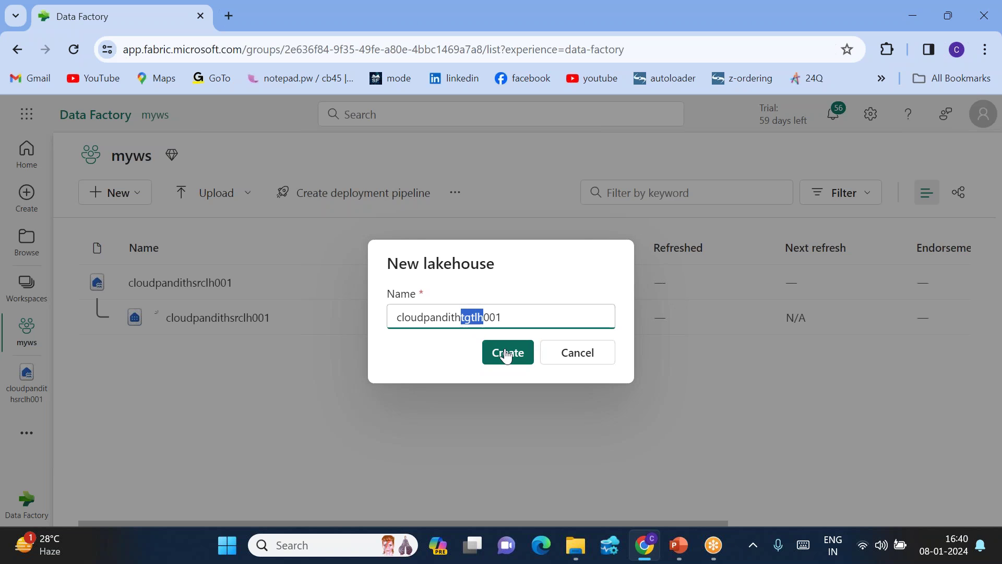
pyautogui.click(505, 355)
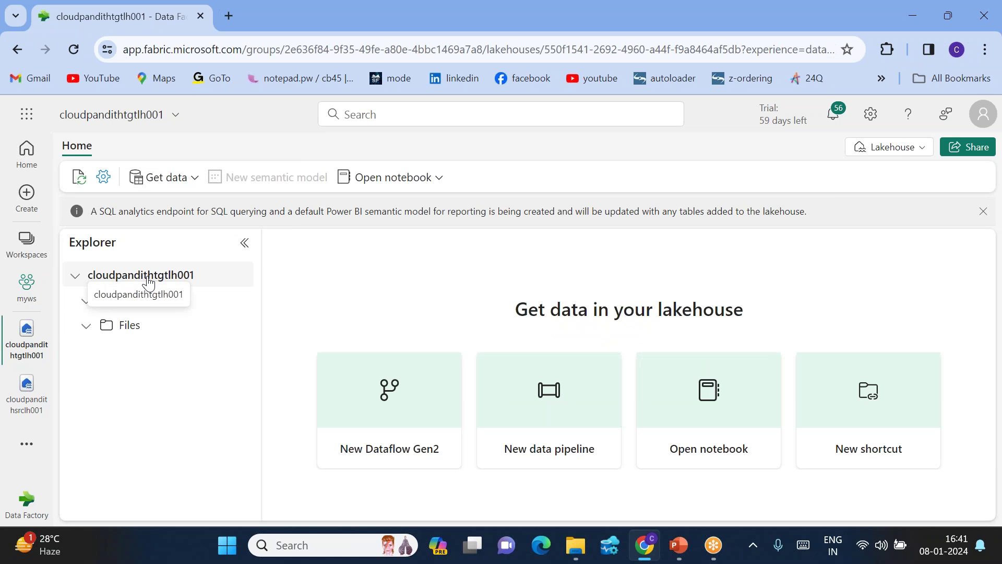
# Switch to cloudpandithsrclh001 and add an input1 subfolder under Files.
pyautogui.click(27, 389)
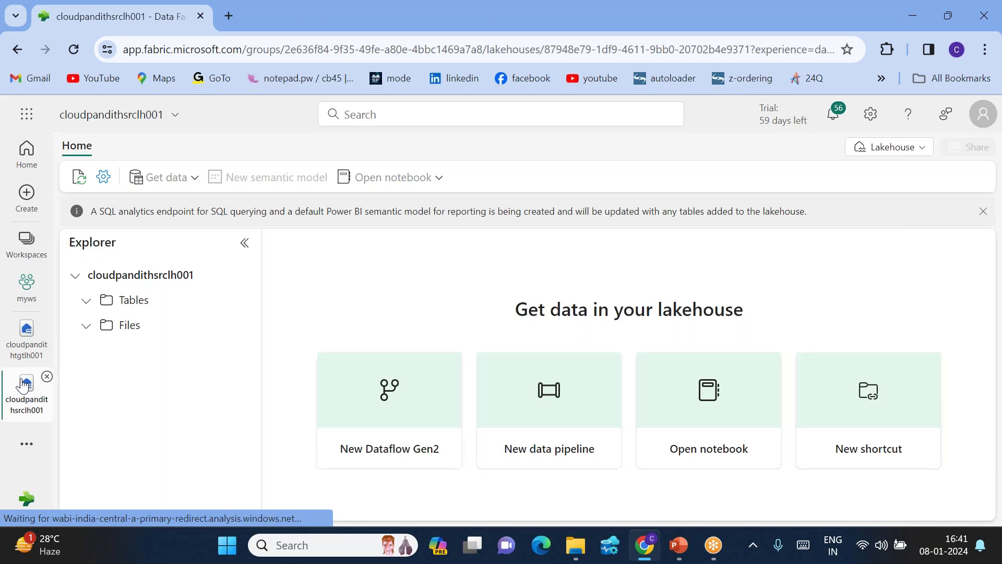
pyautogui.click(235, 326)
pyautogui.click(292, 382)
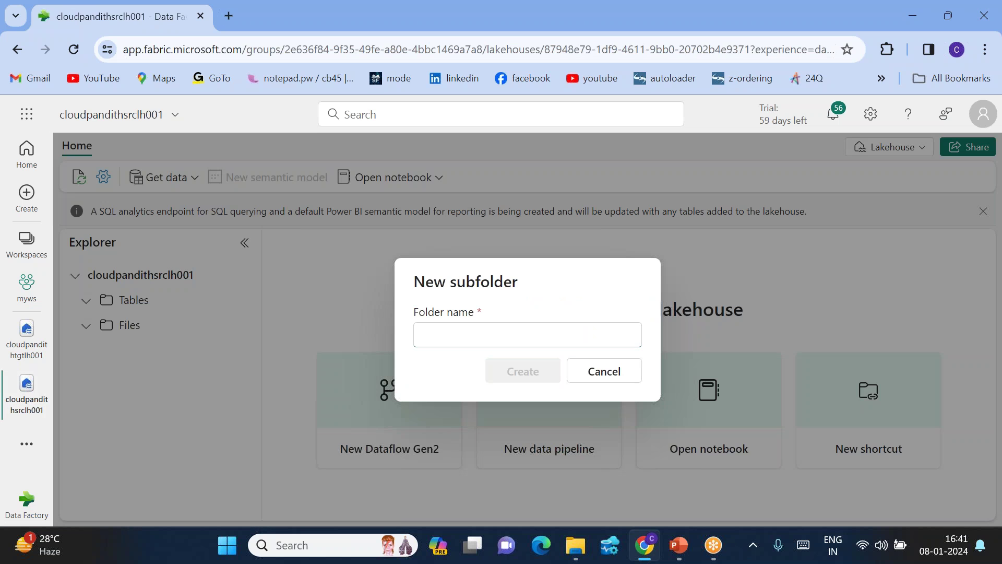
pyautogui.press('Escape')
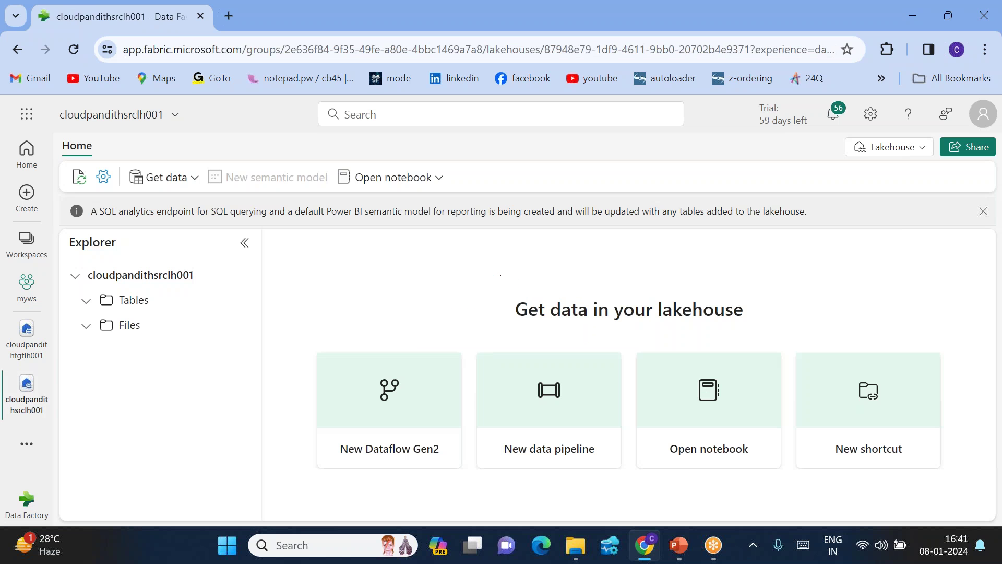
pyautogui.click(238, 327)
pyautogui.click(289, 383)
pyautogui.write('inpu')
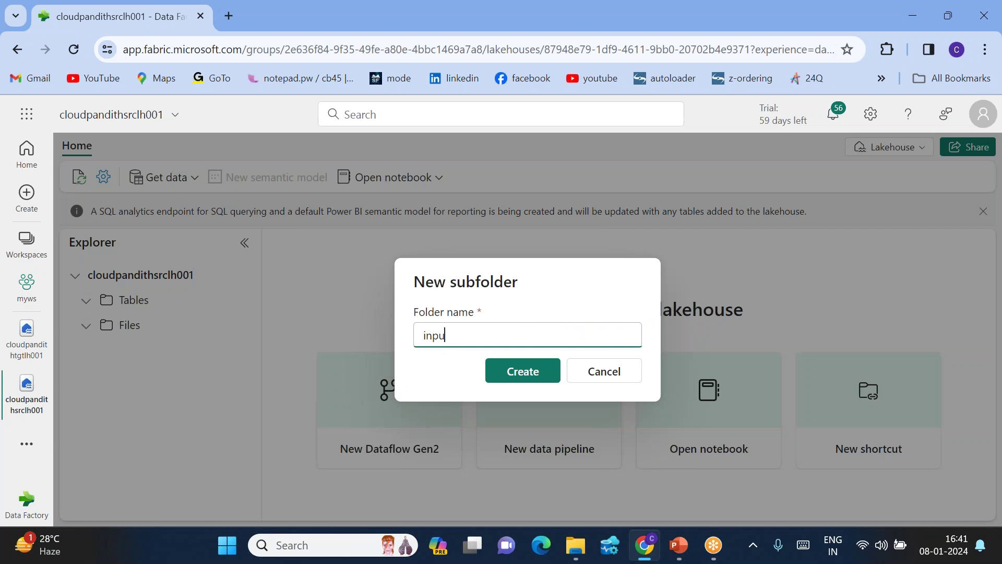
pyautogui.press('Return')
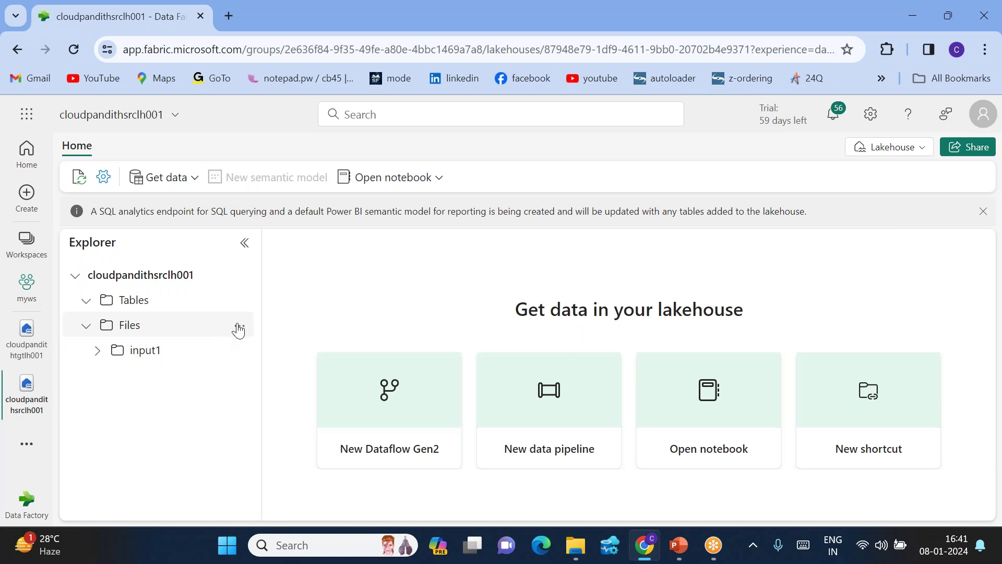
# Add a second subfolder input2 under Files, then open input1.
pyautogui.click(242, 328)
pyautogui.click(264, 383)
pyautogui.write('input2')
pyautogui.press('Return')
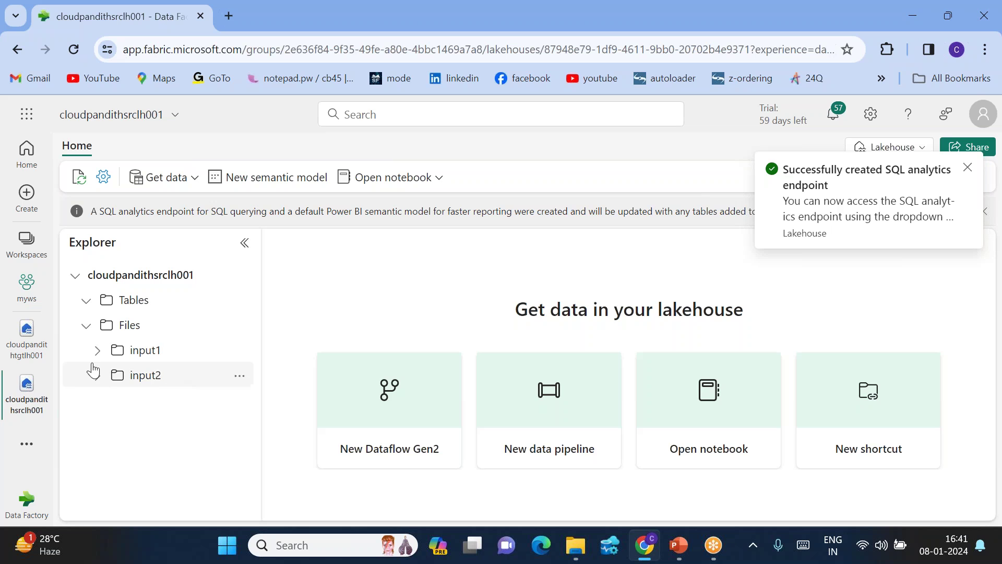
pyautogui.click(156, 350)
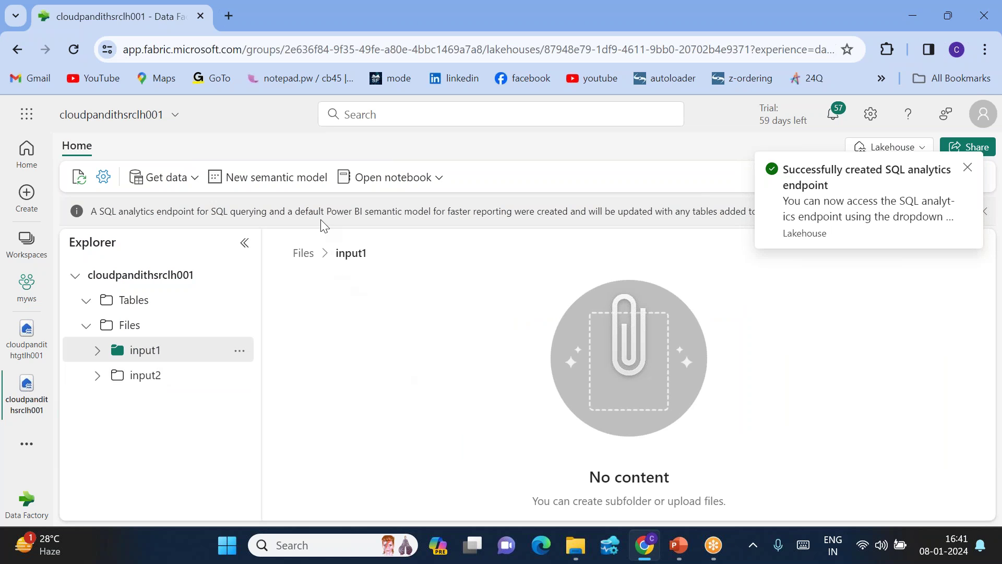
# Start a file upload into input1 and browse to Documents\cloudpandith-datasets\set-comma.
pyautogui.click(240, 350)
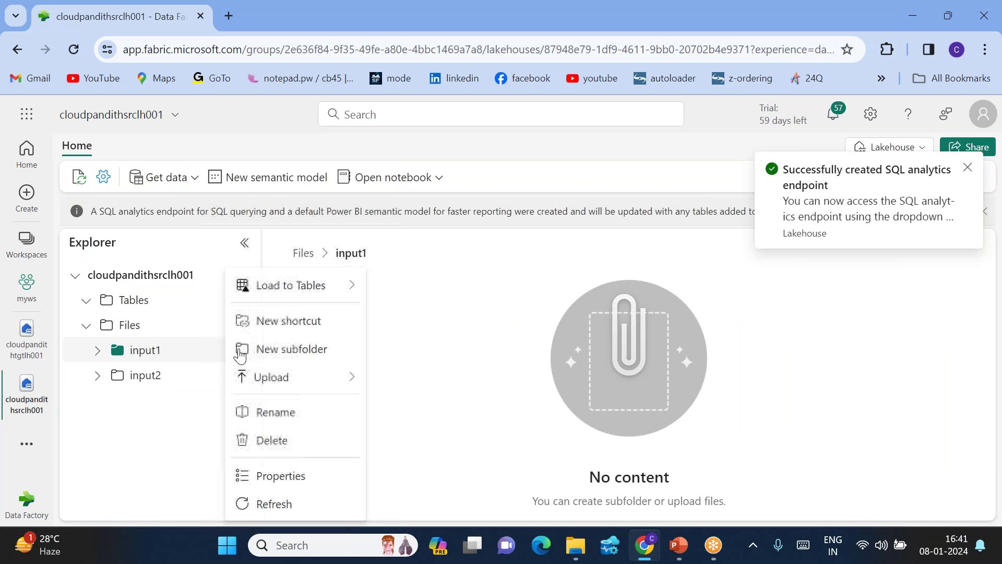
pyautogui.click(290, 349)
pyautogui.click(599, 371)
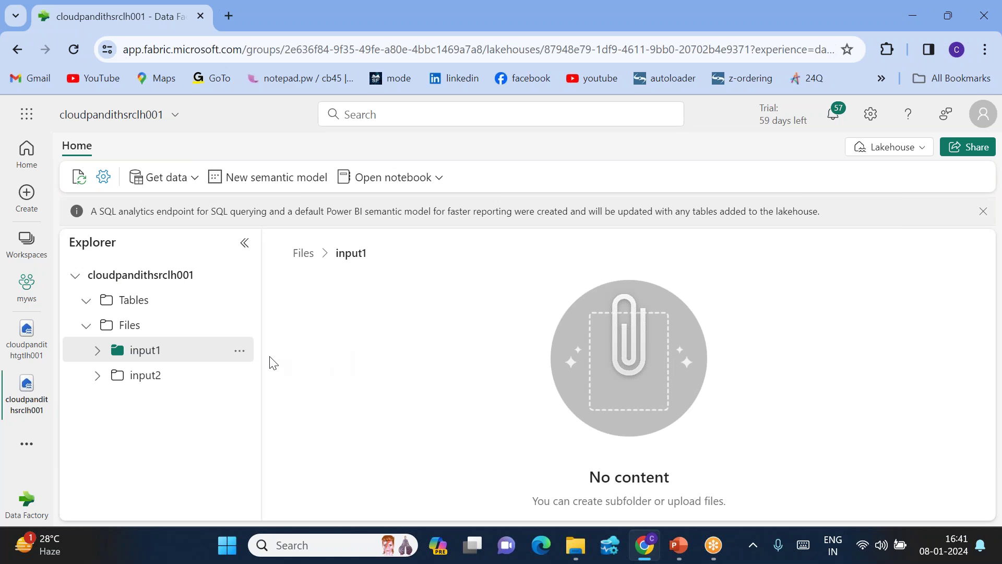
pyautogui.click(241, 350)
pyautogui.moveTo(320, 378)
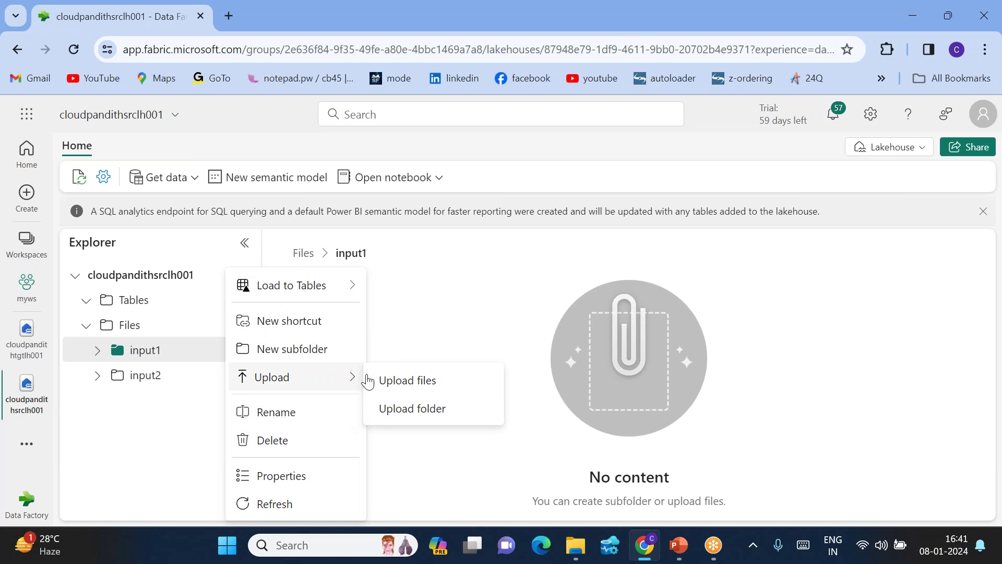
pyautogui.click(410, 384)
pyautogui.click(957, 220)
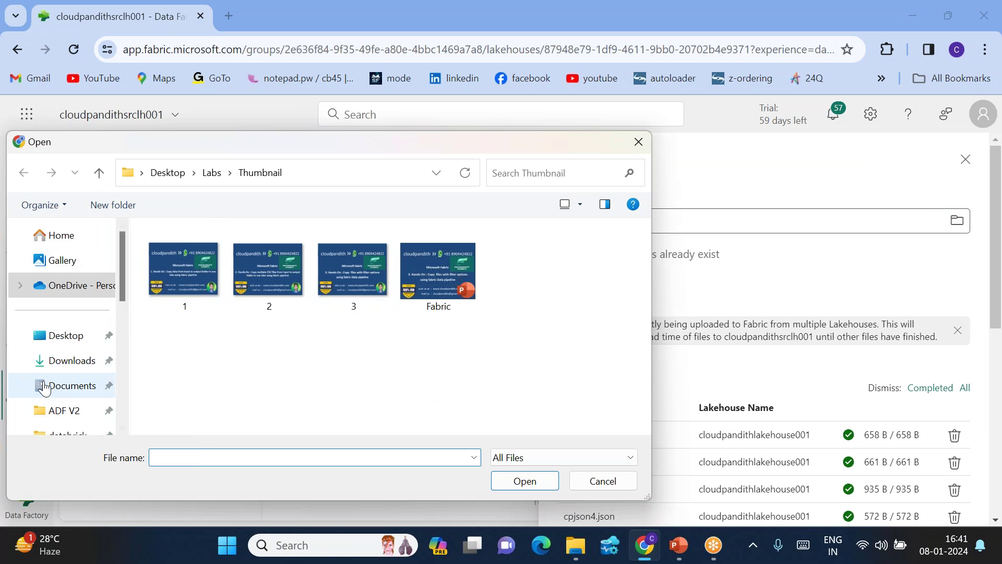
pyautogui.click(68, 391)
pyautogui.scroll(-2, 72, 402)
pyautogui.scroll(-1, 72, 401)
pyautogui.click(73, 230)
pyautogui.doubleClick(198, 277)
# Upload cust.csv, cust3.csv and cust4.csv into input1 and close the upload panel.
pyautogui.scroll(-6, 255, 334)
pyautogui.click(180, 313)
pyautogui.keyDown('shift'); pyautogui.click(204, 363); pyautogui.keyUp('shift')
pyautogui.click(526, 480)
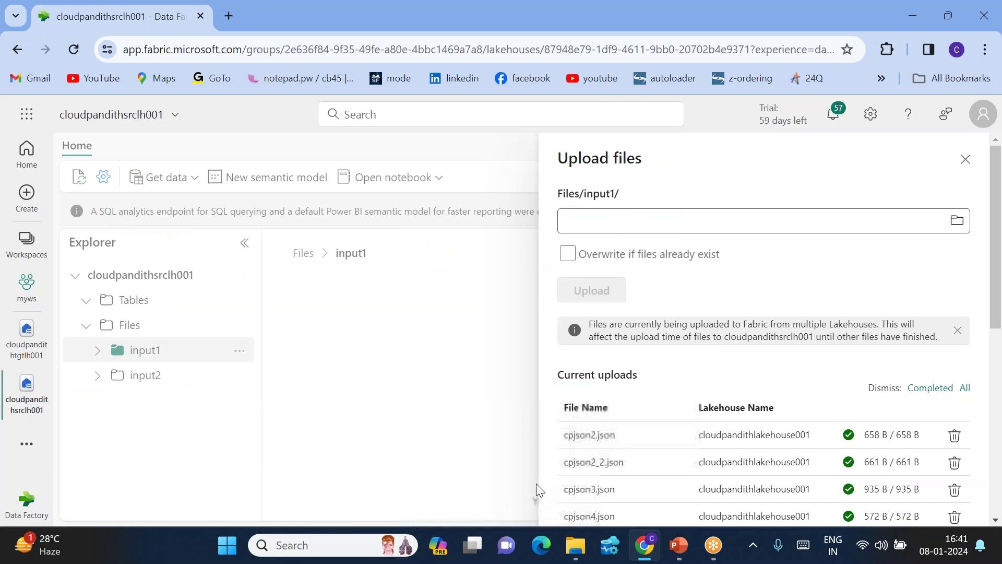
pyautogui.click(591, 291)
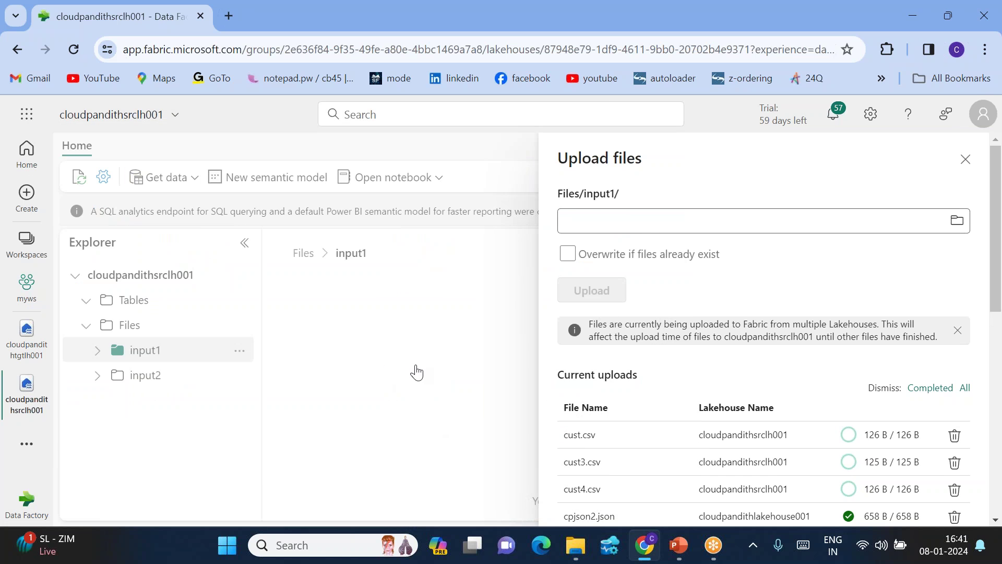
pyautogui.click(965, 160)
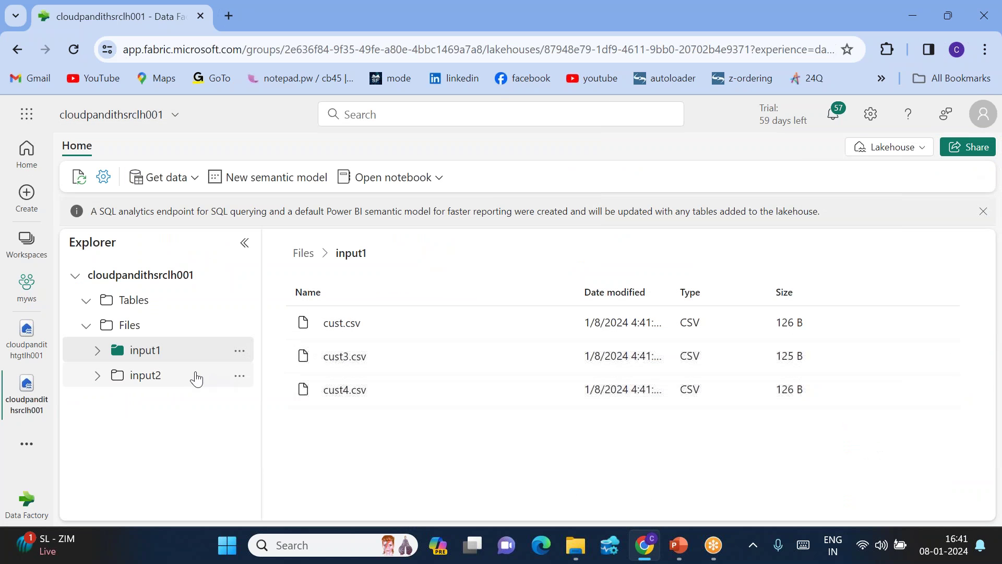
# Choose cust6.csv, cust8.csv and cust8 - Copy.csv for upload into input2.
pyautogui.click(240, 381)
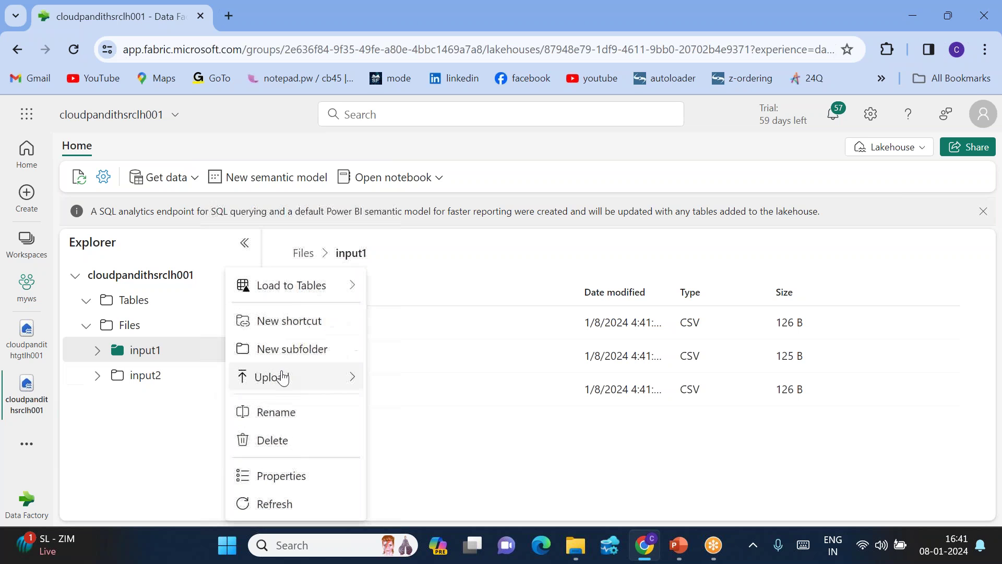
pyautogui.click(431, 383)
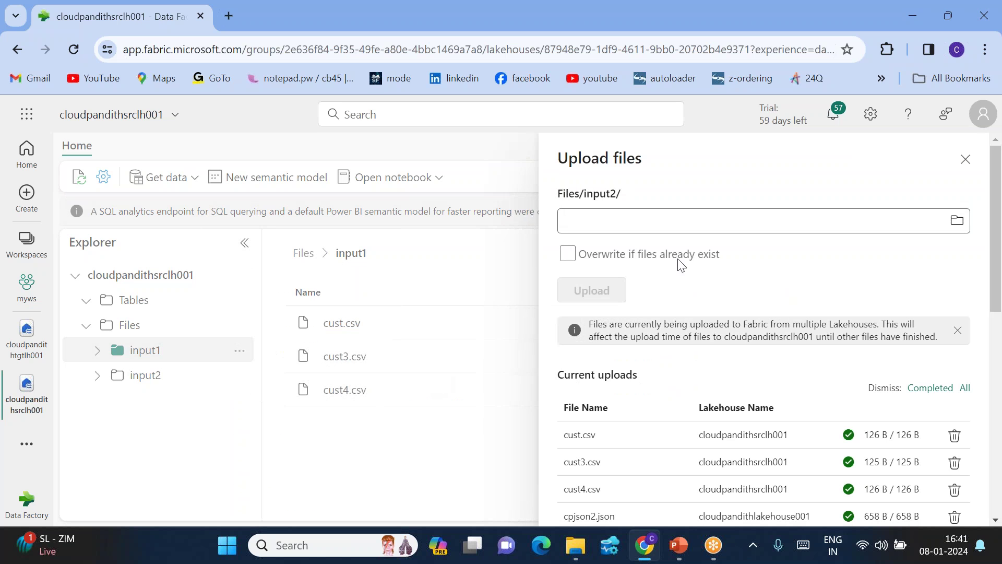
pyautogui.click(956, 220)
pyautogui.scroll(-10, 256, 370)
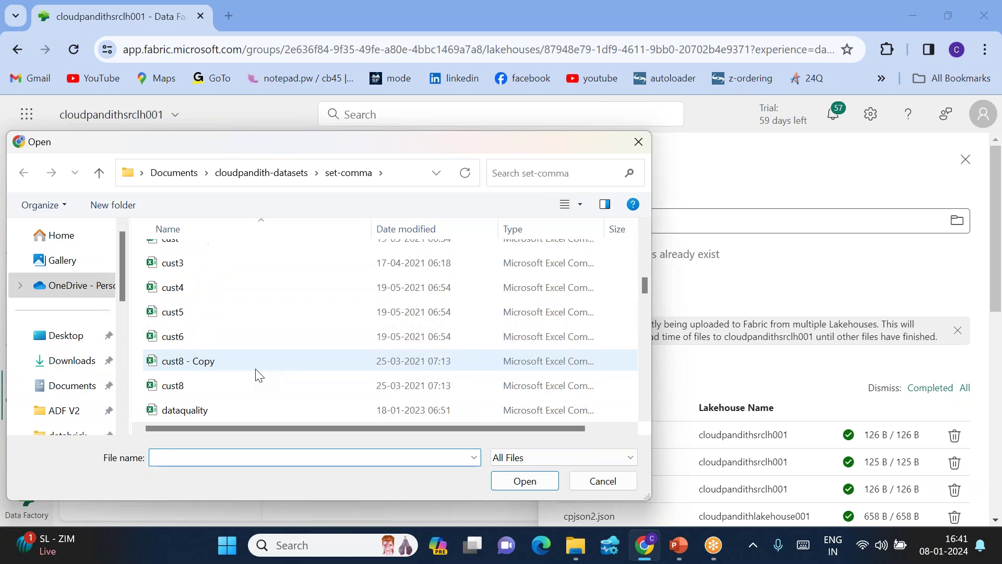
pyautogui.click(172, 385)
pyautogui.scroll(-1, 172, 386)
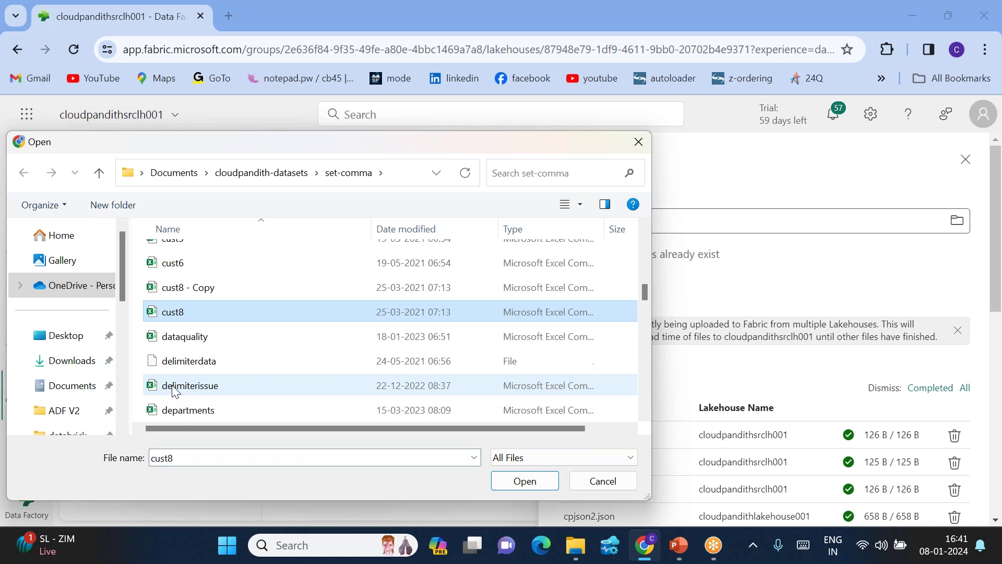
pyautogui.keyDown('shift'); pyautogui.click(170, 262); pyautogui.keyUp('shift')
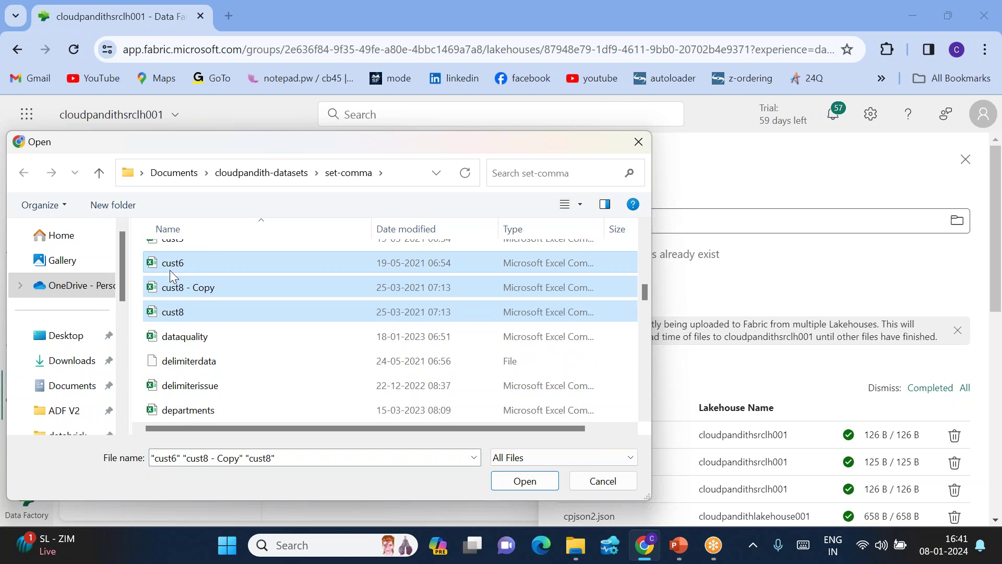
pyautogui.click(525, 481)
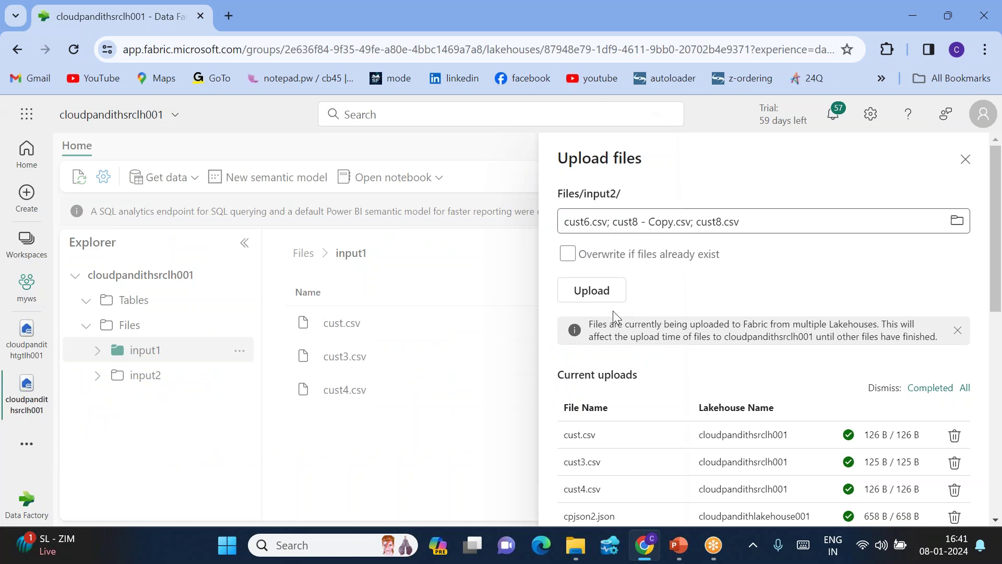
# Upload the three files, then check the contents of input2 and input1.
pyautogui.click(591, 290)
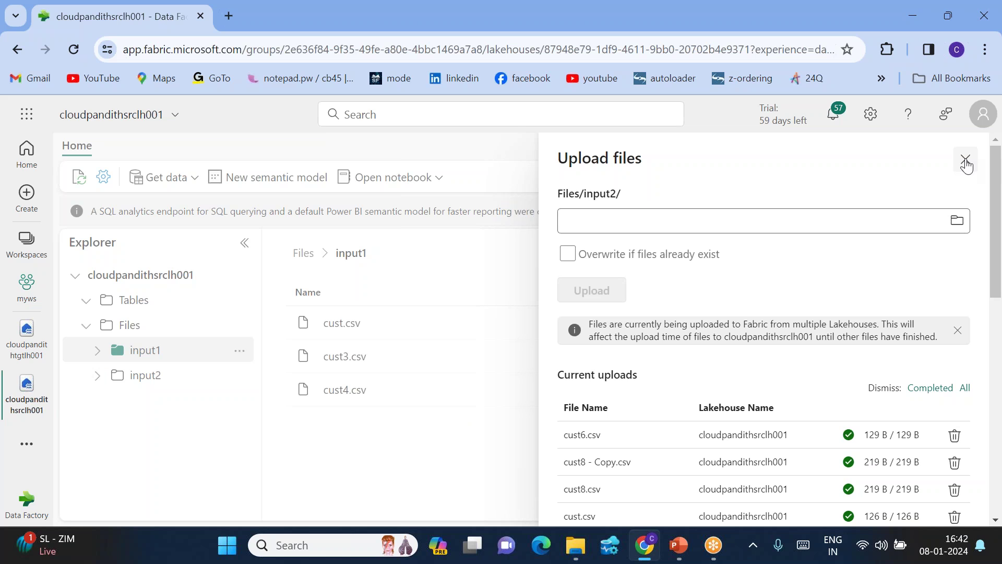
pyautogui.click(966, 163)
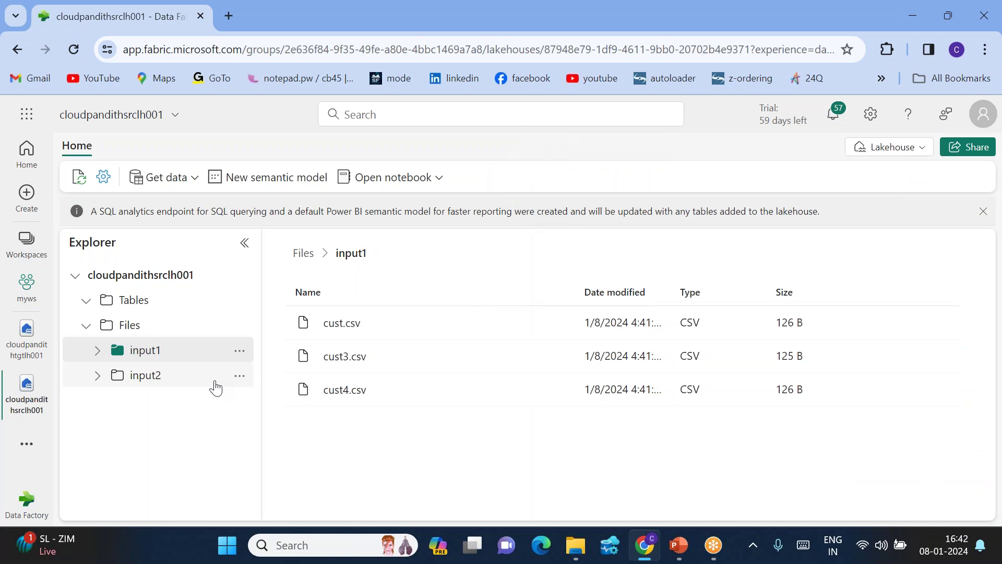
pyautogui.click(182, 381)
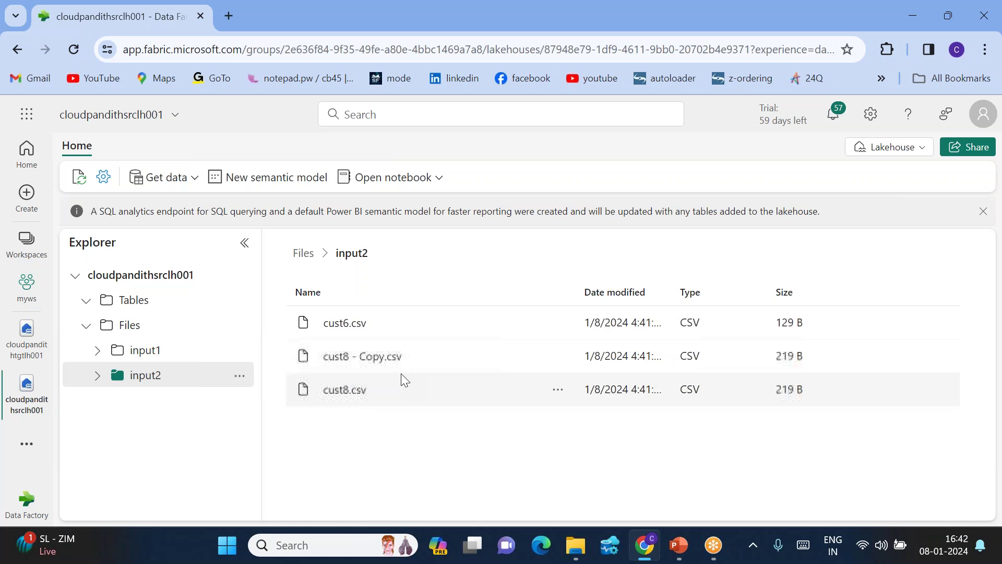
pyautogui.click(150, 351)
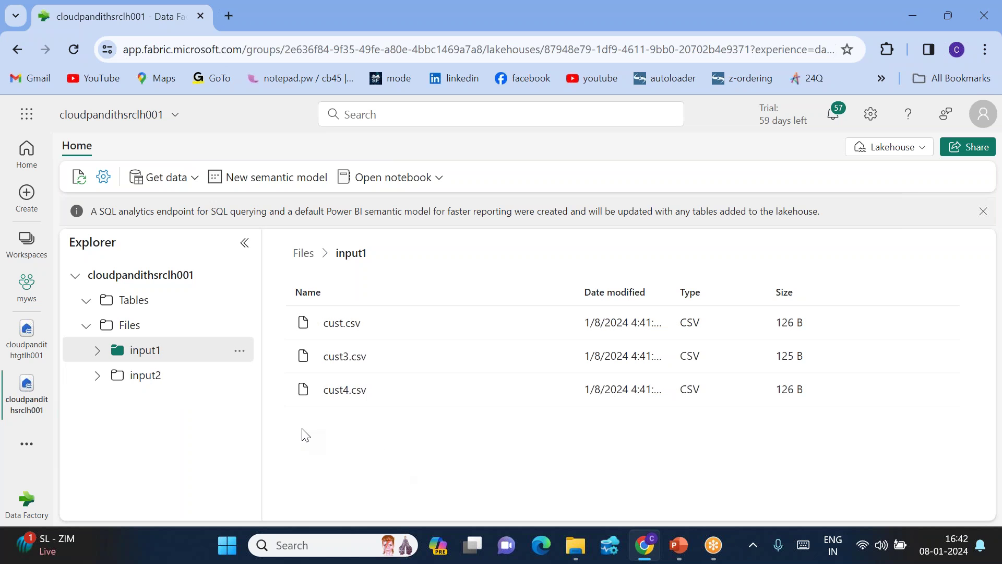
# Open the target lakehouse cloudpandithtgtlh001 and check that its Files folder is empty.
pyautogui.click(25, 344)
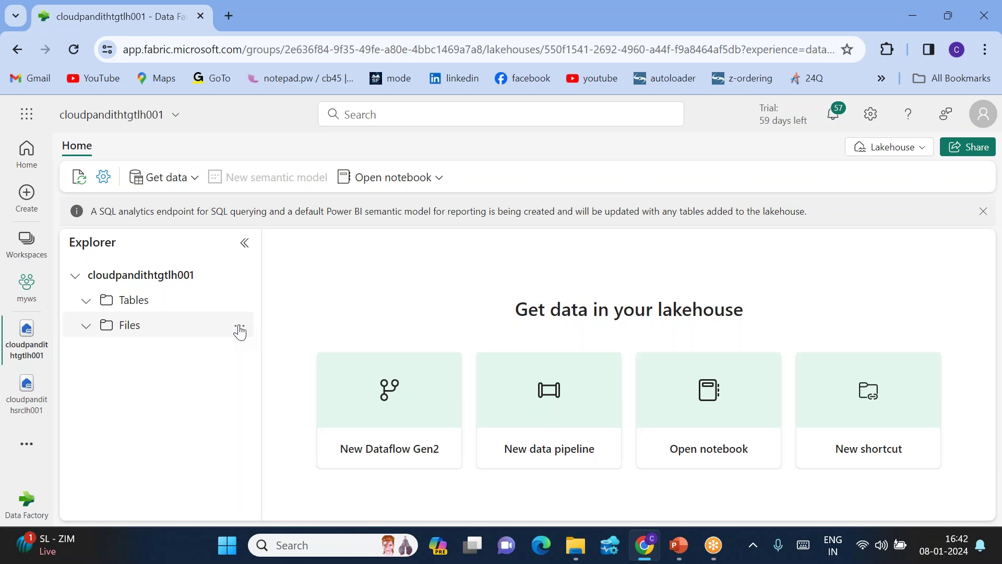
pyautogui.click(239, 327)
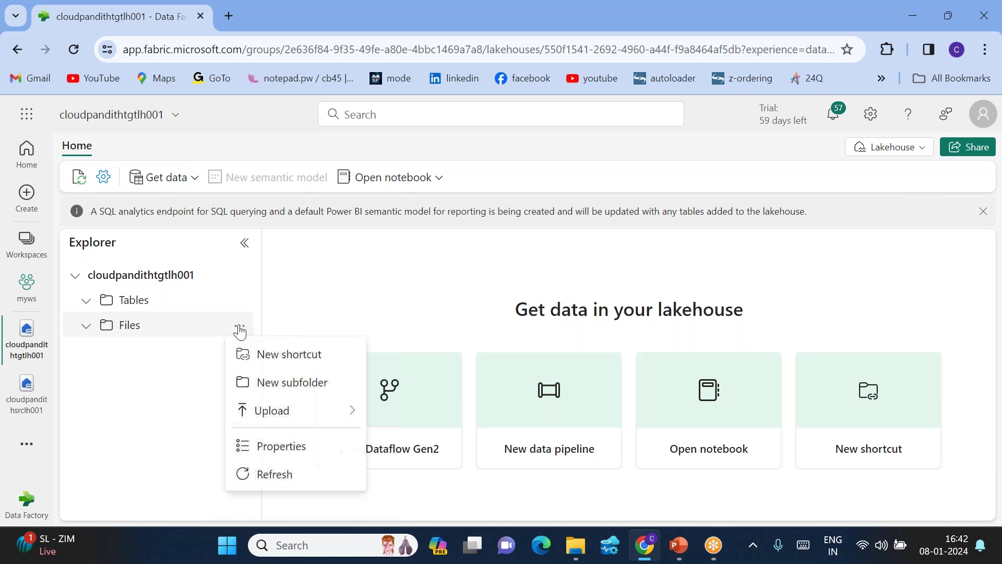
pyautogui.click(149, 395)
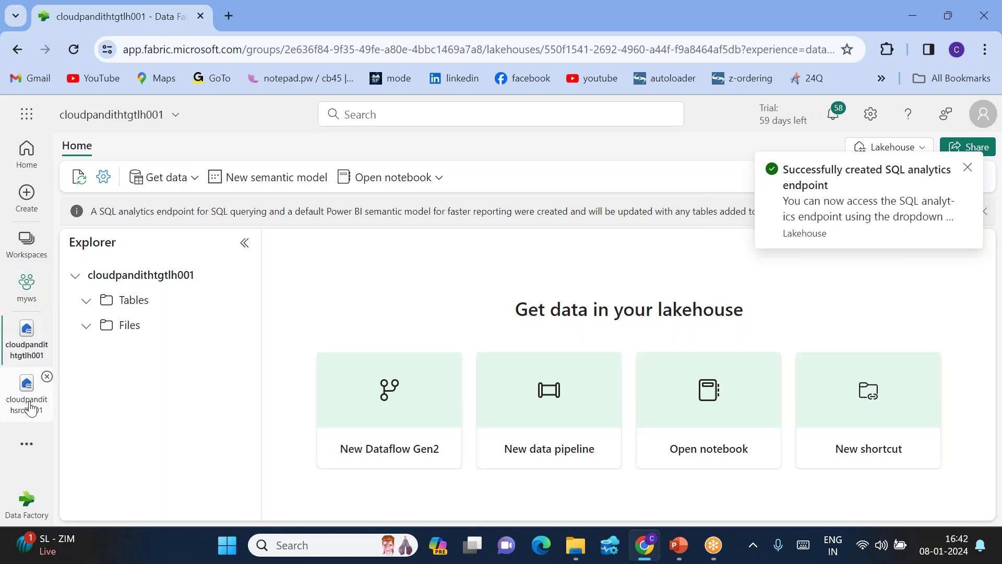
# Create a data pipeline named Pl_MultiFolder_DataIngestion_Daily in myws.
pyautogui.click(23, 293)
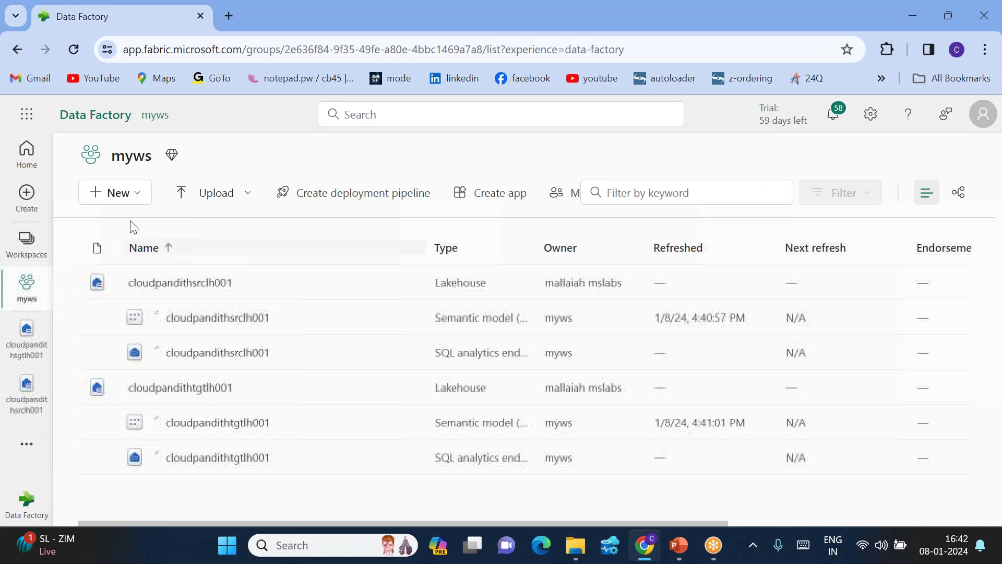
pyautogui.click(121, 195)
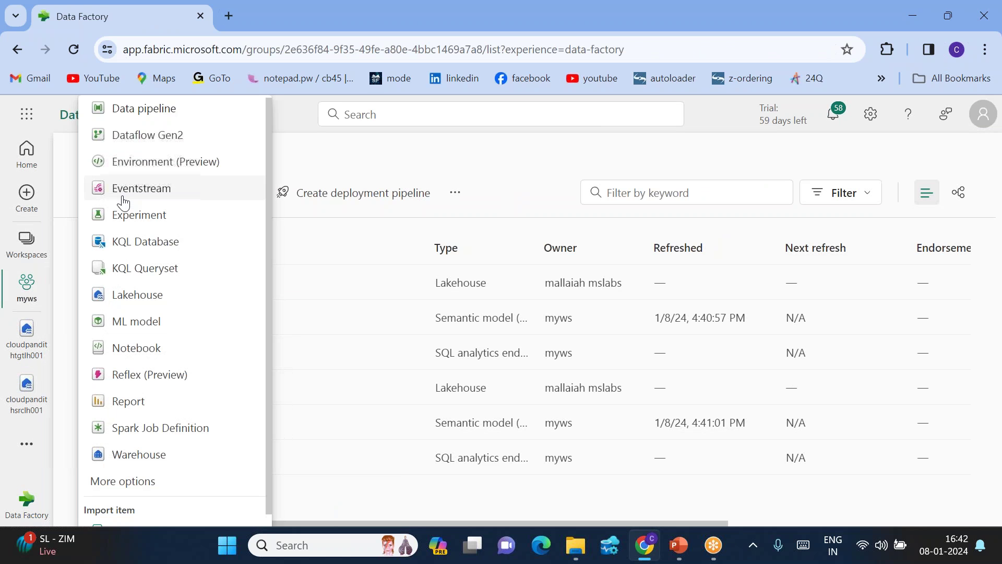
pyautogui.click(129, 108)
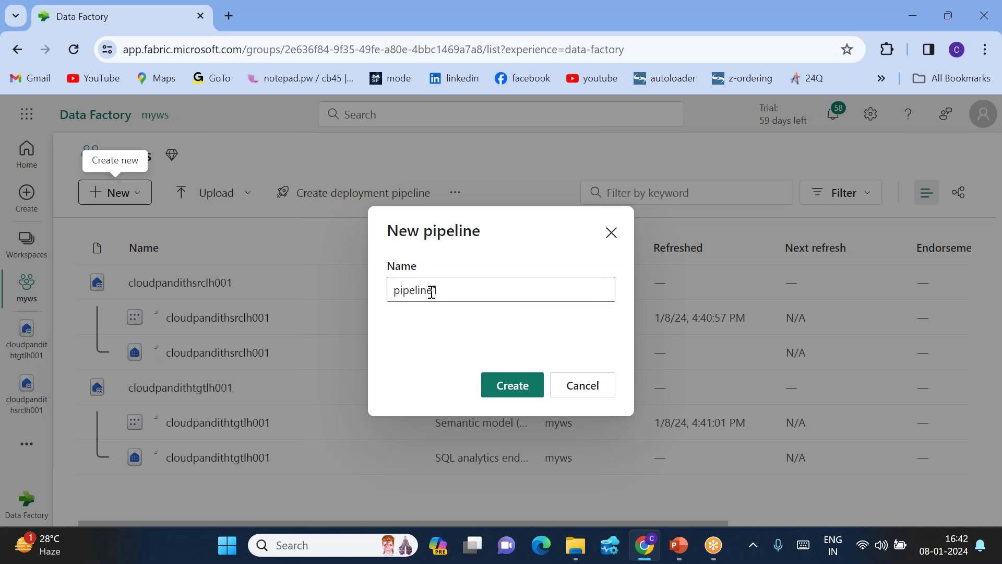
pyautogui.doubleClick(425, 293)
pyautogui.press('BackSpace')
pyautogui.write('Pl')
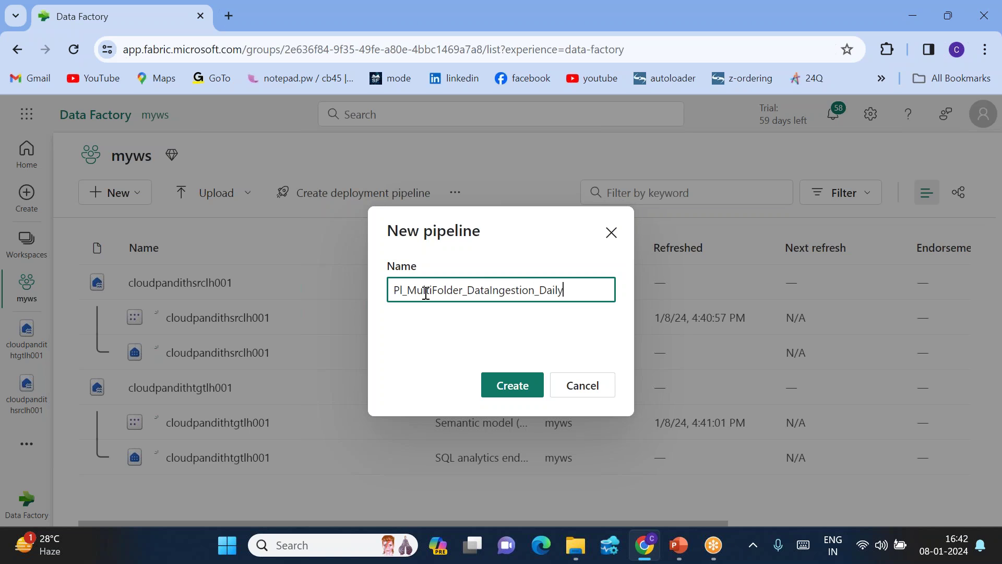
pyautogui.click(511, 384)
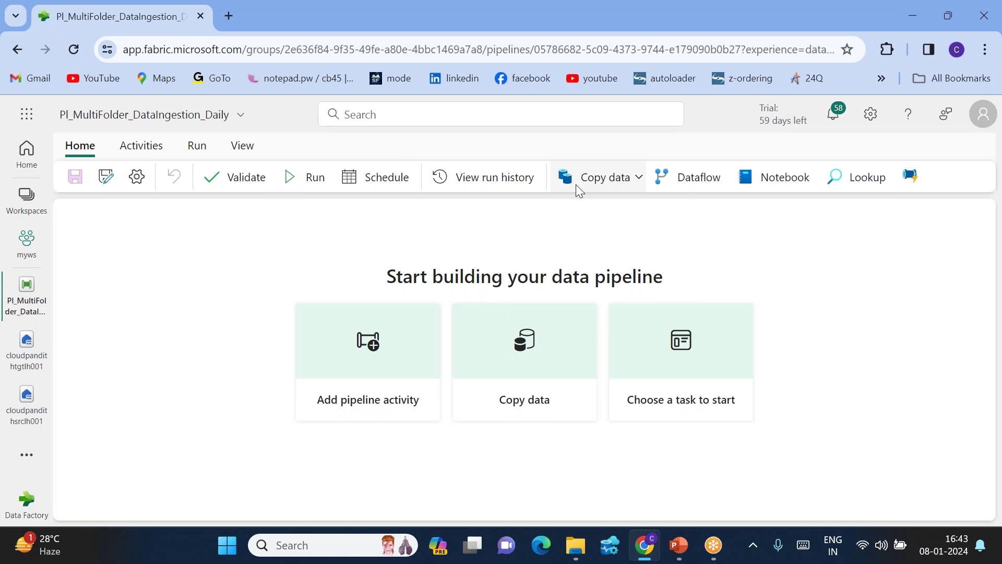
# Add a Copy data activity, centre it on the canvas, and enlarge the properties pane.
pyautogui.click(609, 172)
pyautogui.click(613, 208)
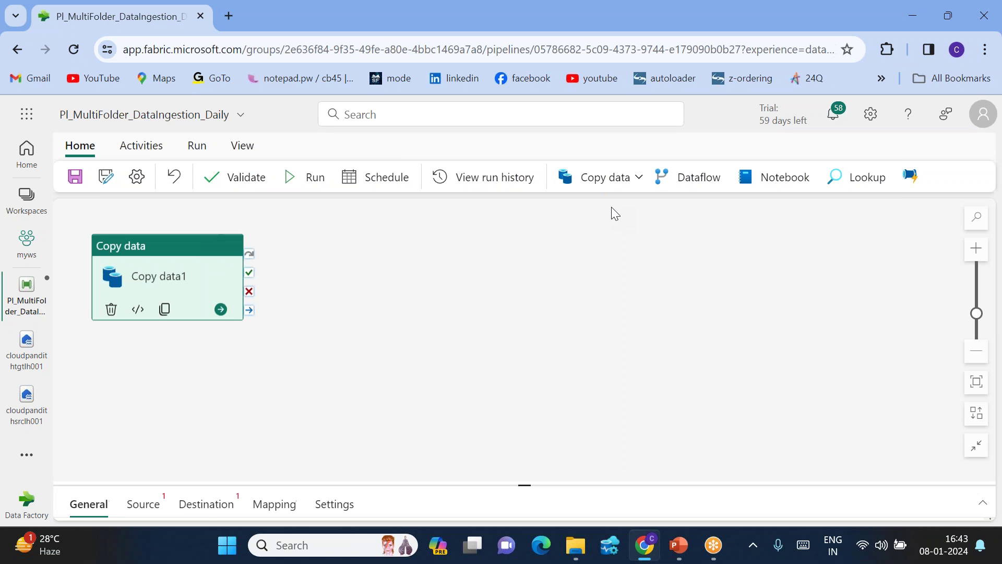
pyautogui.moveTo(183, 286); pyautogui.dragTo(510, 293)
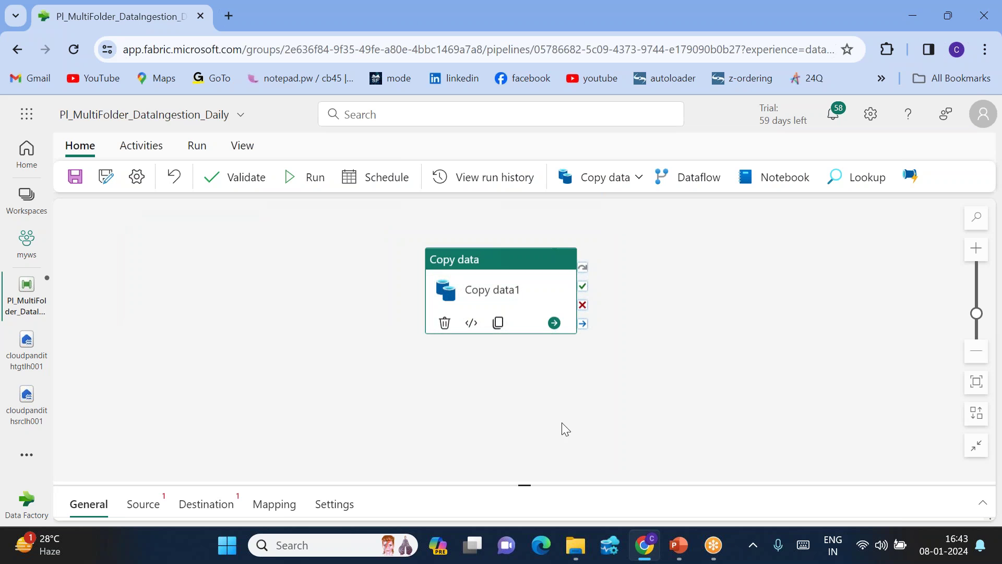
pyautogui.moveTo(519, 482); pyautogui.dragTo(485, 351)
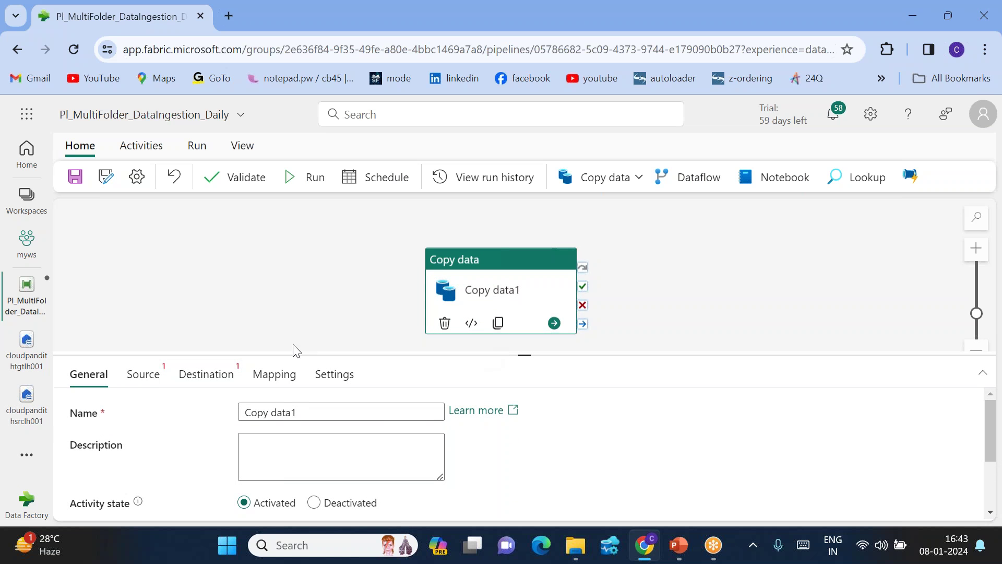
# Point the Copy data1 source to the Files root of lakehouse cloudpandithsrclh001.
pyautogui.click(143, 374)
pyautogui.click(273, 416)
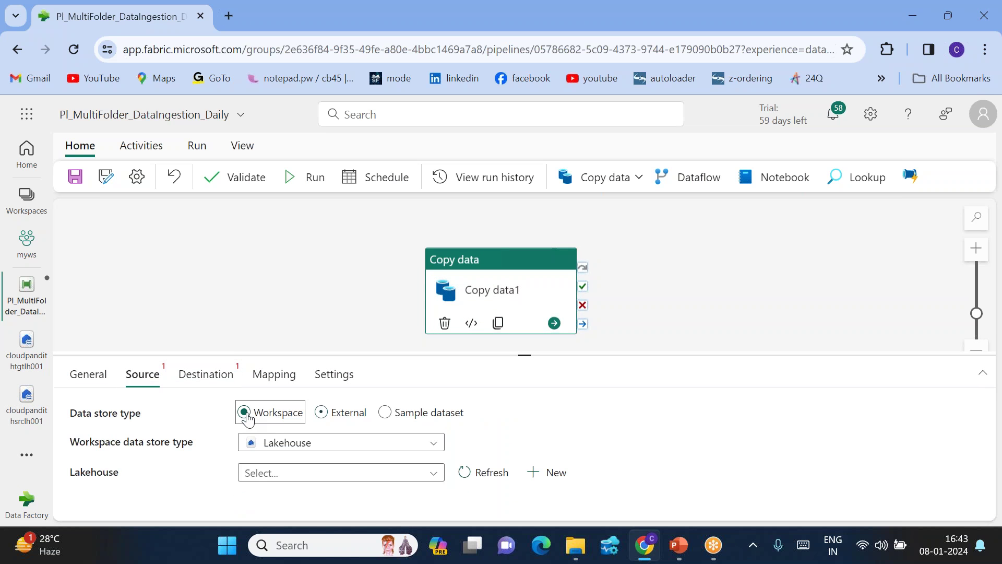
pyautogui.click(275, 475)
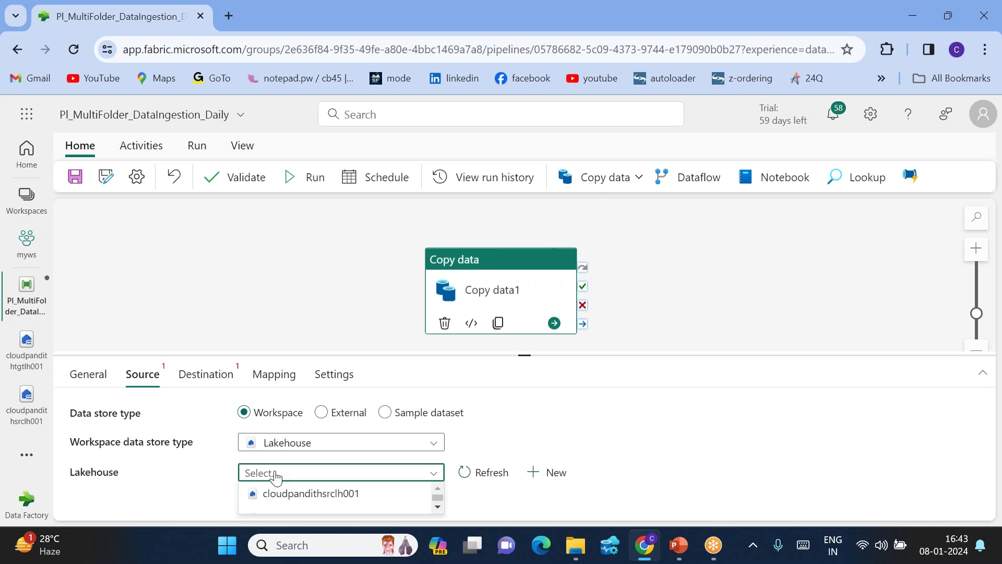
pyautogui.click(308, 495)
pyautogui.scroll(-2, 307, 500)
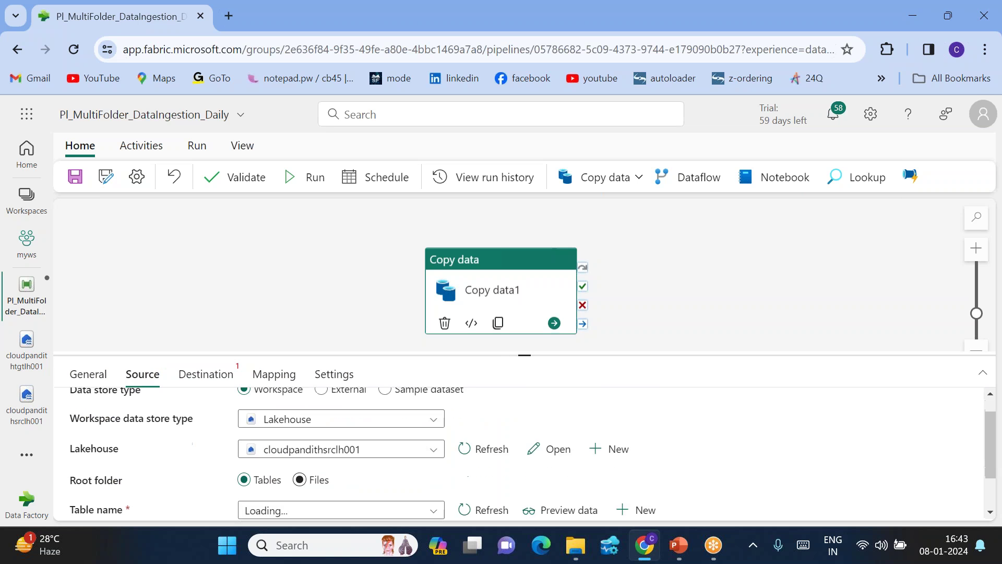
pyautogui.click(358, 395)
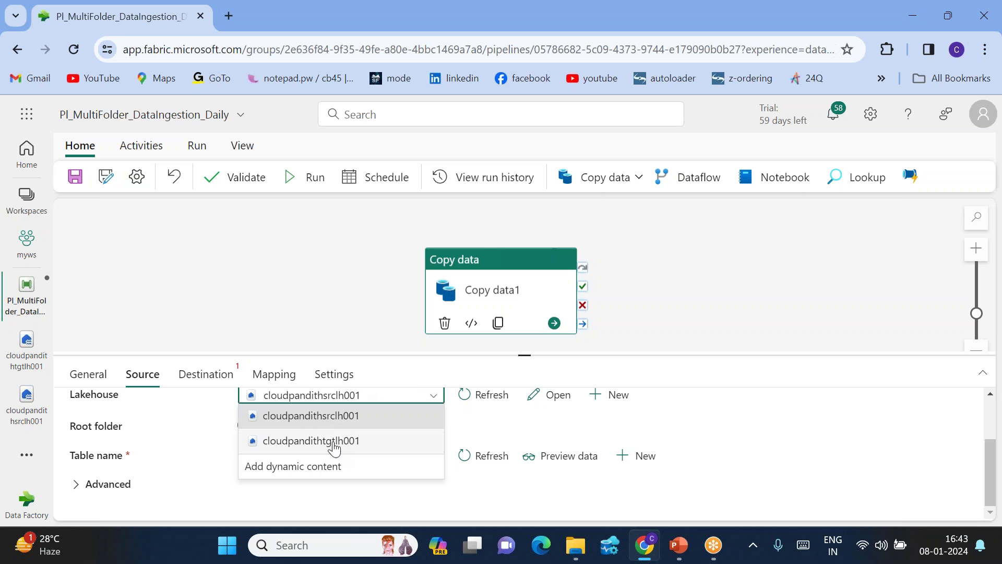
pyautogui.click(310, 421)
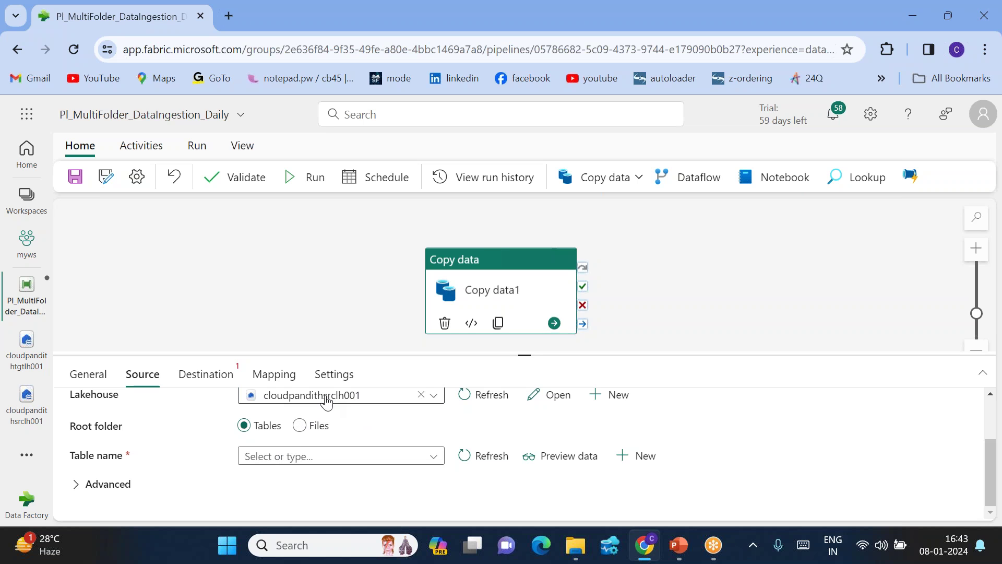
pyautogui.click(301, 424)
# Use a wildcard file path with file name *, opening dynamic content for the folder path.
pyautogui.scroll(-1, 351, 433)
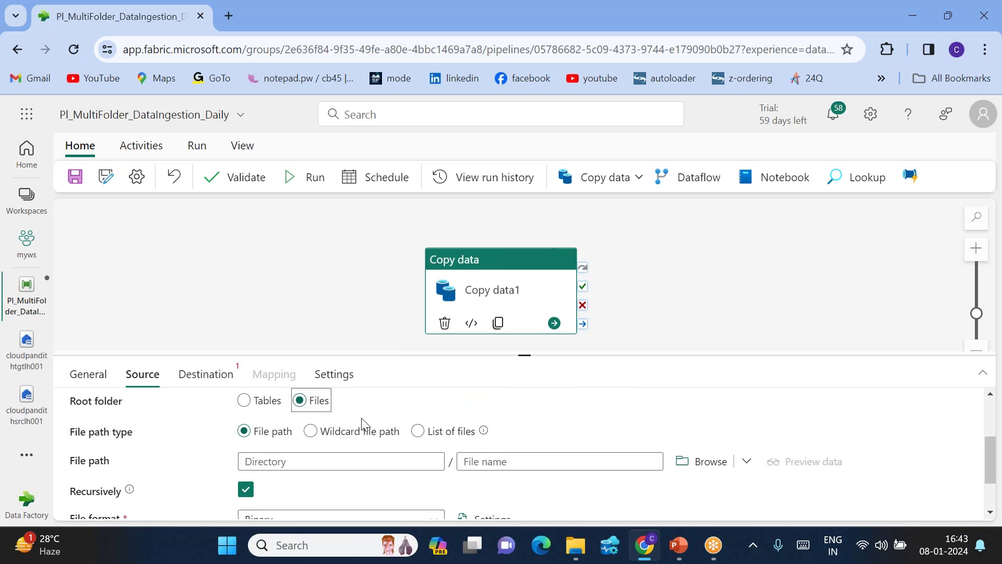
pyautogui.scroll(1, 362, 434)
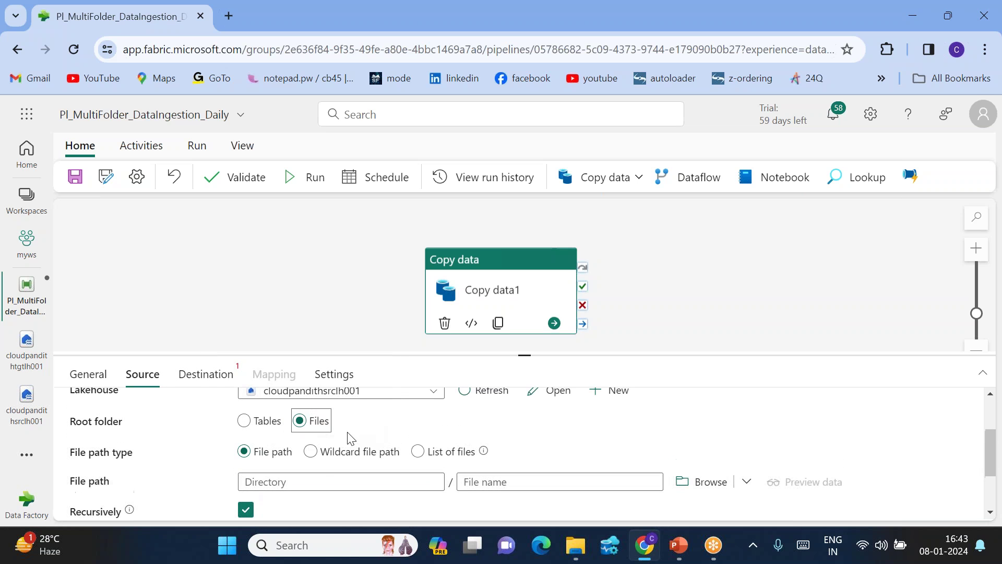
pyautogui.click(310, 452)
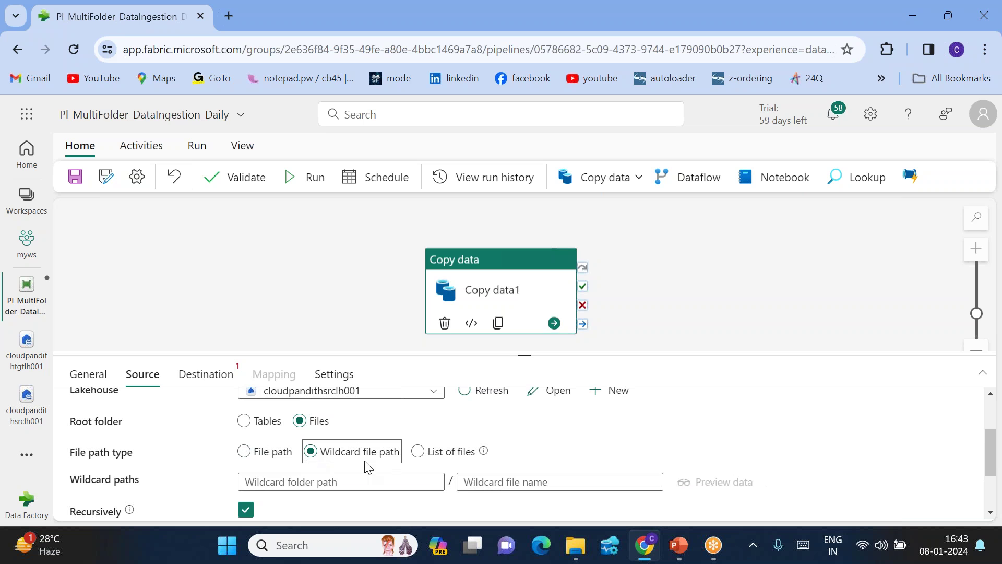
pyautogui.click(482, 481)
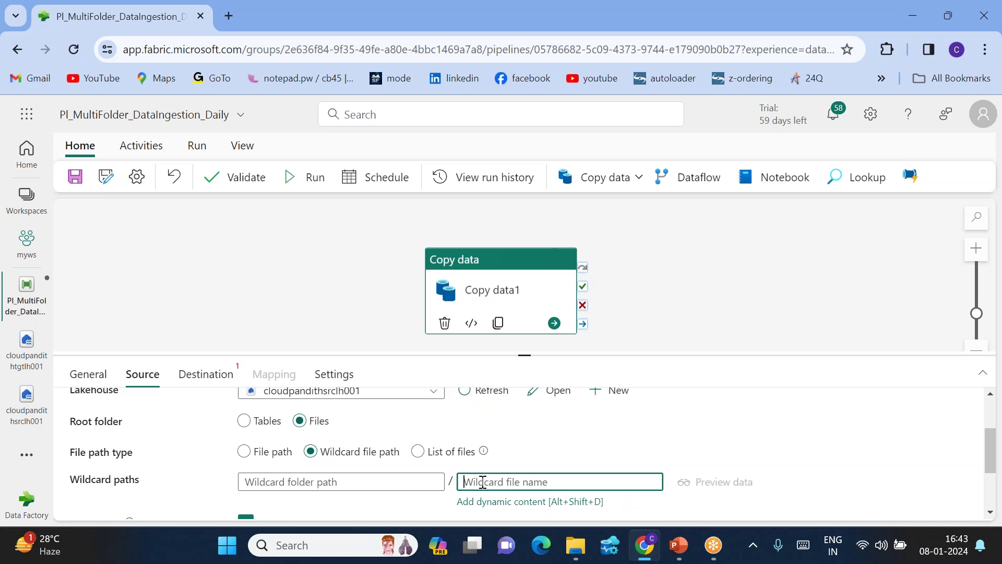
pyautogui.write('*')
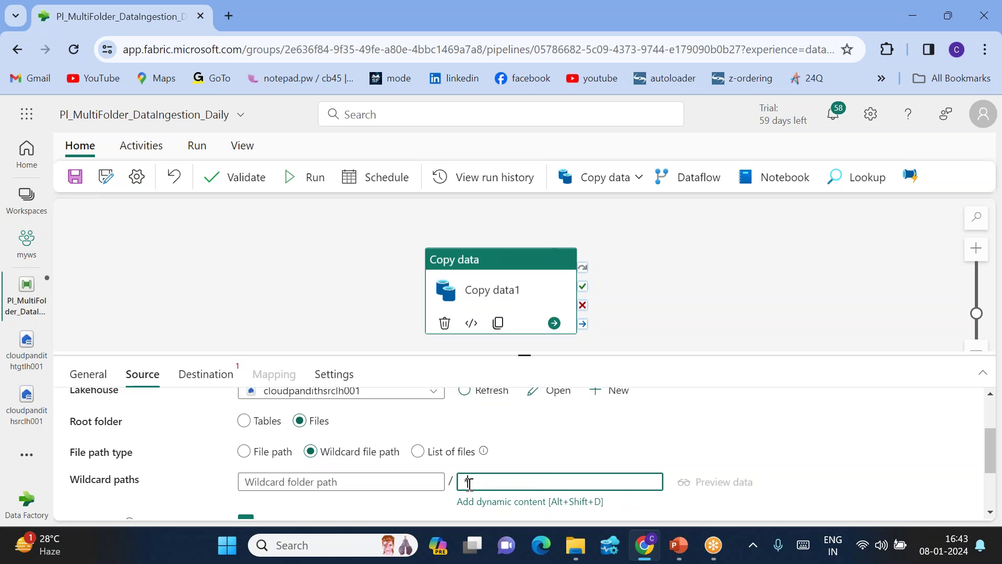
pyautogui.click(302, 483)
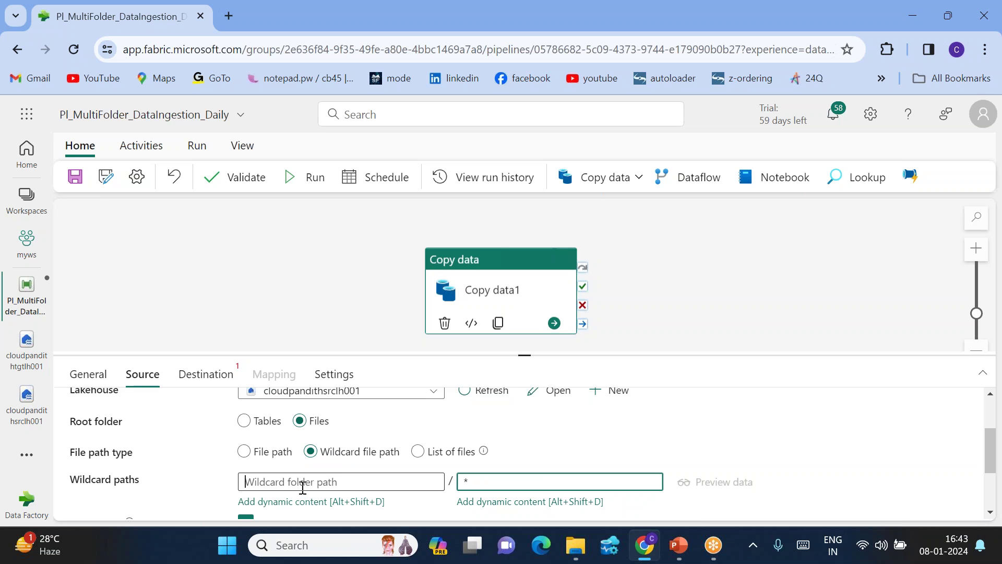
pyautogui.click(270, 503)
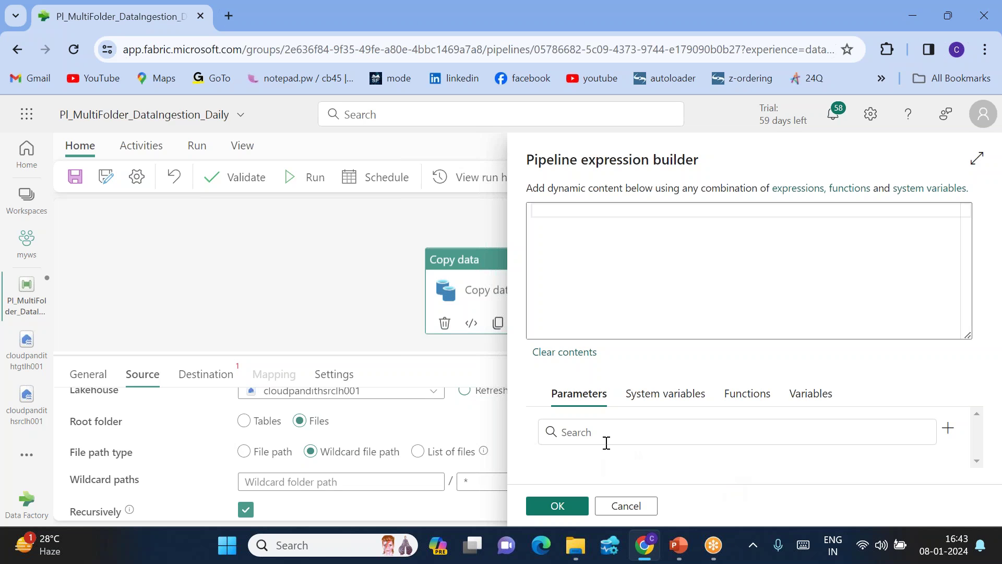
pyautogui.click(948, 434)
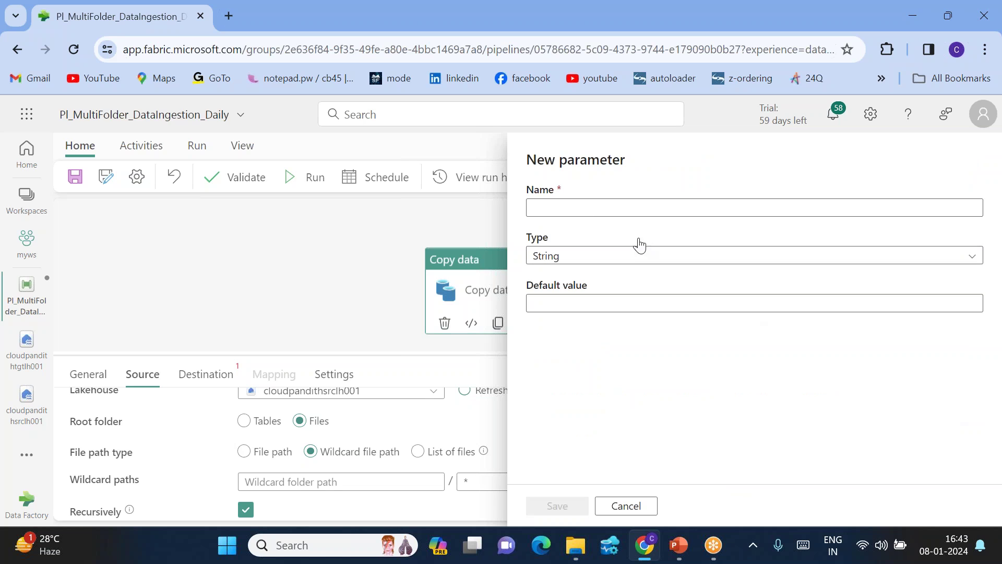
pyautogui.click(592, 209)
pyautogui.write('pl_param_sourcefolder')
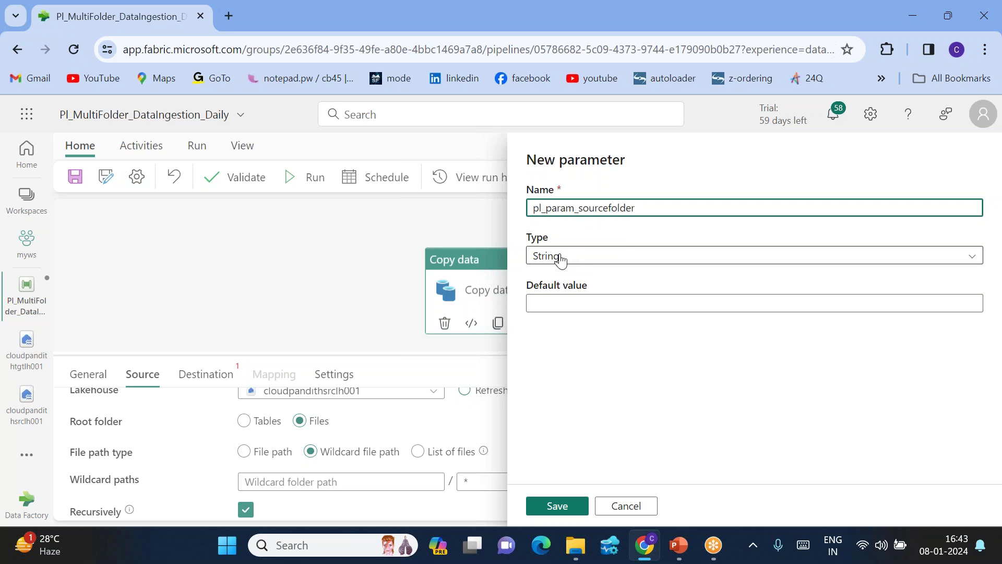
pyautogui.click(554, 508)
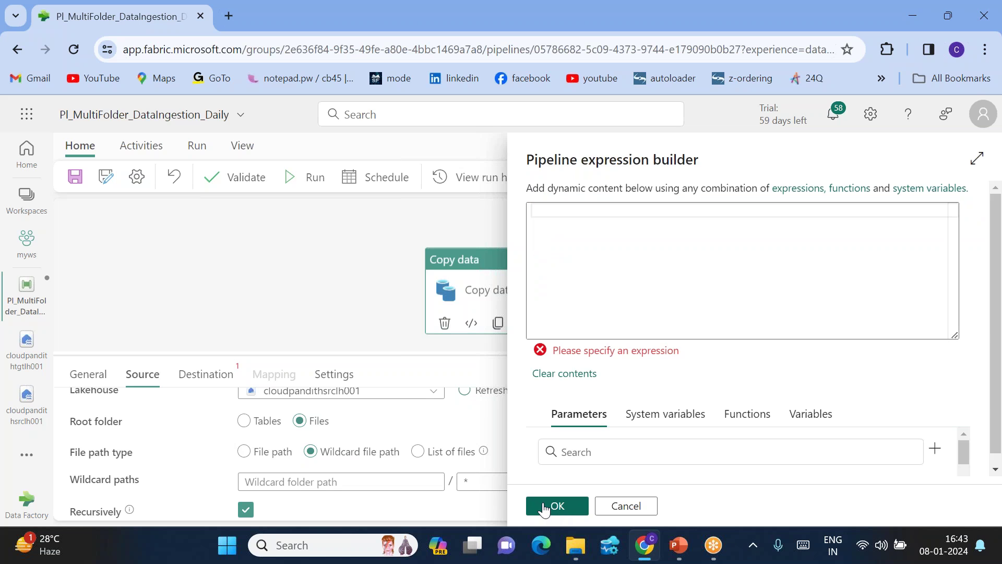
pyautogui.scroll(-1, 614, 421)
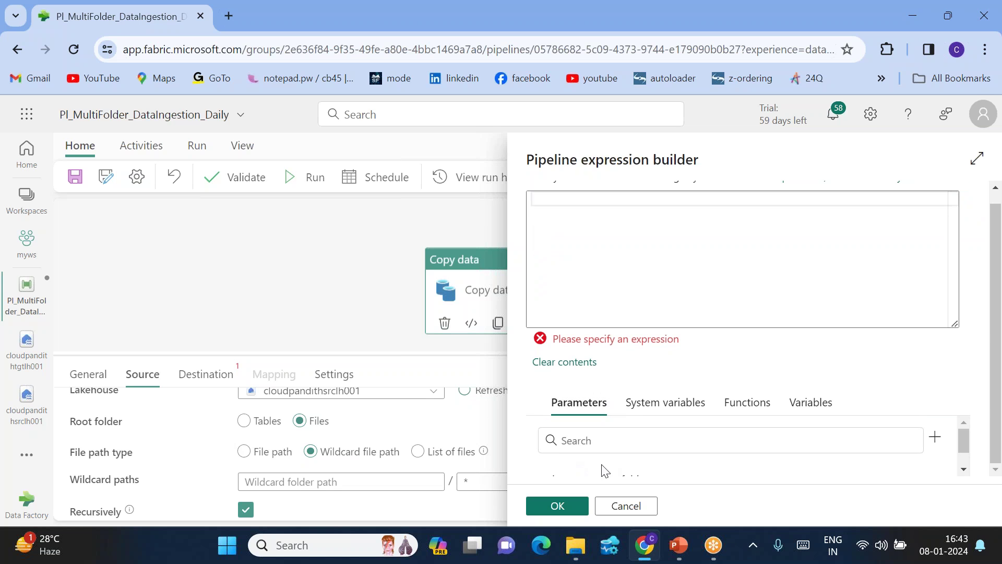
pyautogui.scroll(-2, 625, 468)
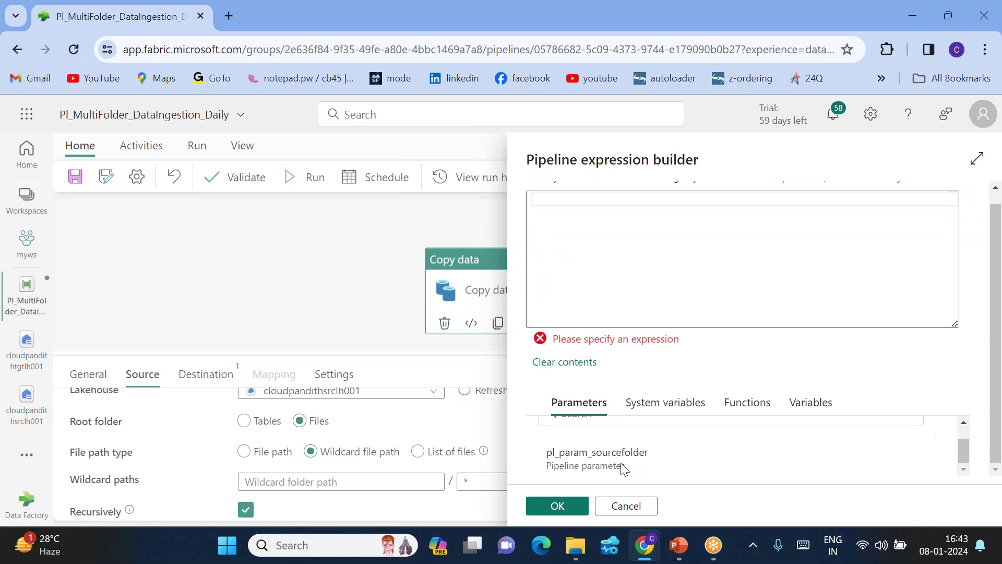
pyautogui.click(575, 459)
pyautogui.click(564, 504)
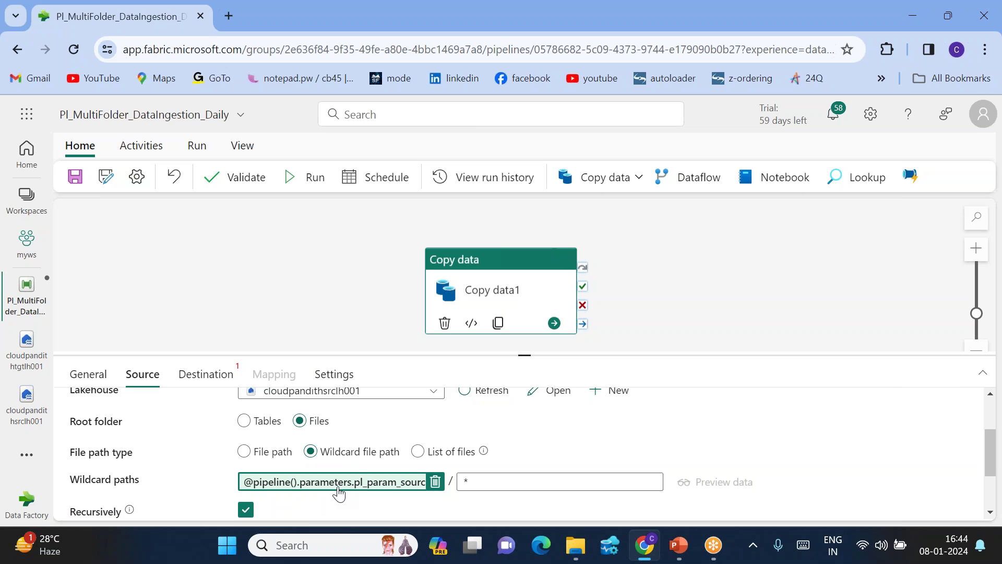
pyautogui.click(209, 378)
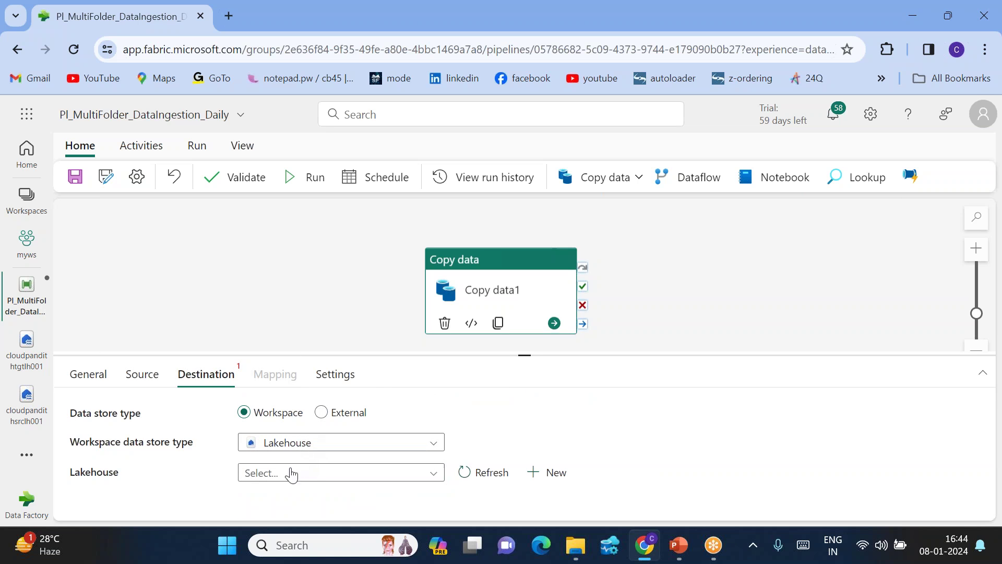
# Point Copy data1's destination at lakehouse cloudpandithtgtlh001, writing to its Files area.
pyautogui.click(282, 472)
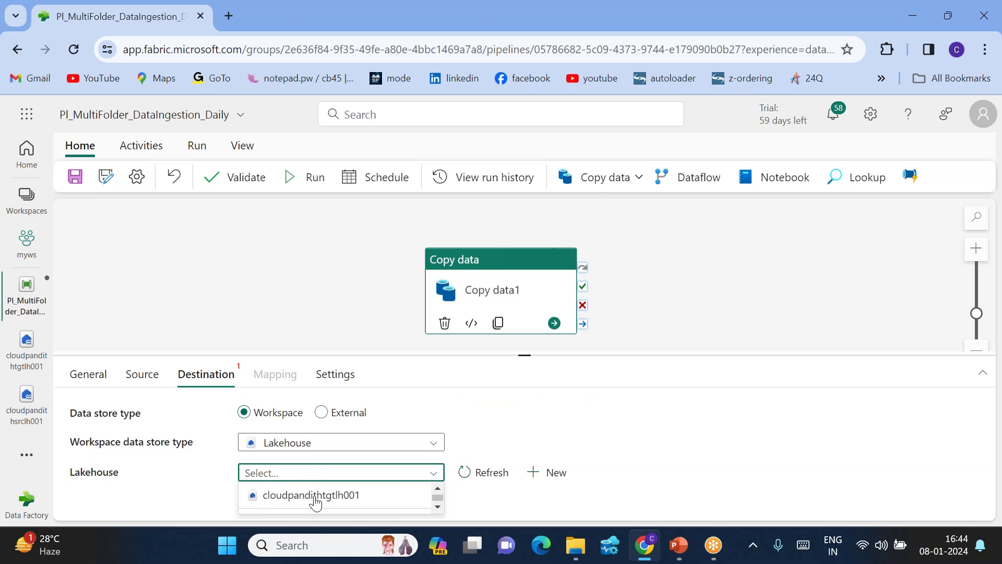
pyautogui.click(292, 495)
pyautogui.click(275, 480)
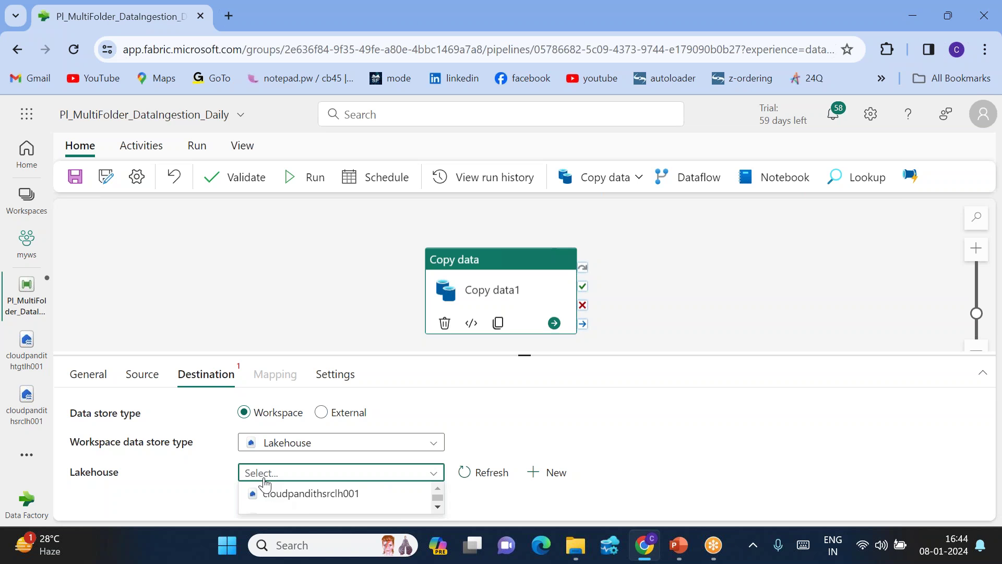
pyautogui.scroll(-1, 308, 508)
pyautogui.click(306, 505)
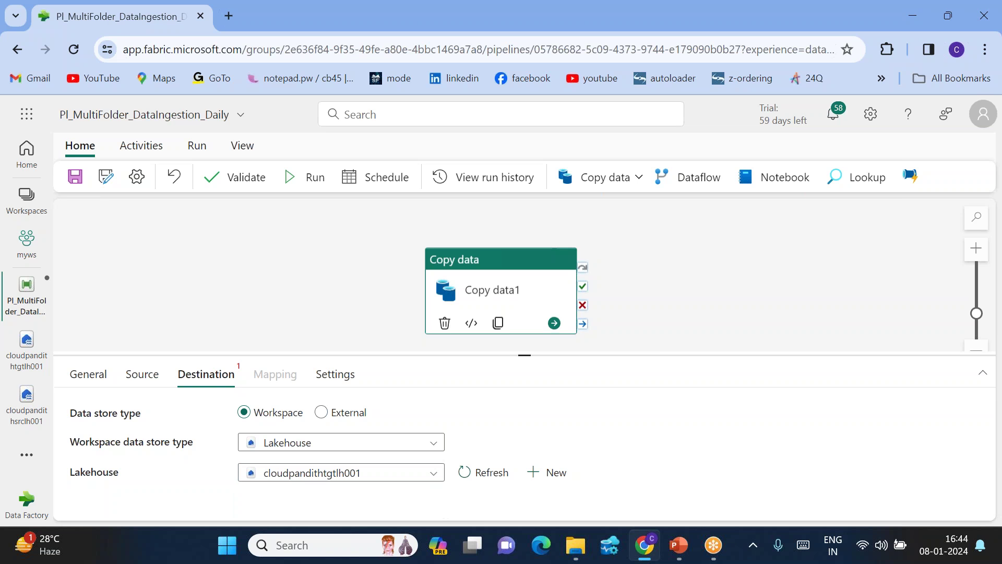
pyautogui.scroll(-1, 353, 501)
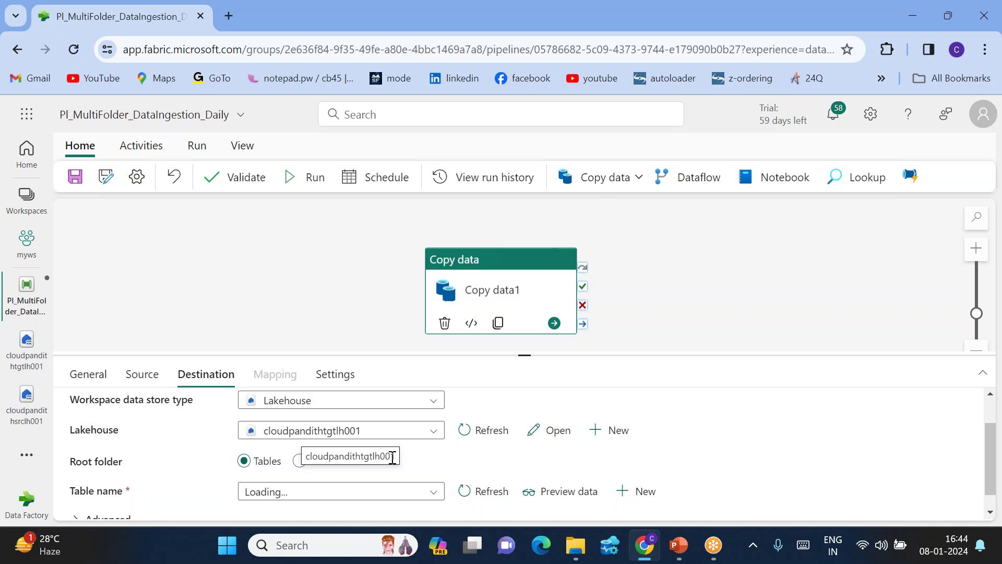
pyautogui.click(300, 461)
# Bring up the dynamic content builder for the destination directory.
pyautogui.scroll(-1, 356, 466)
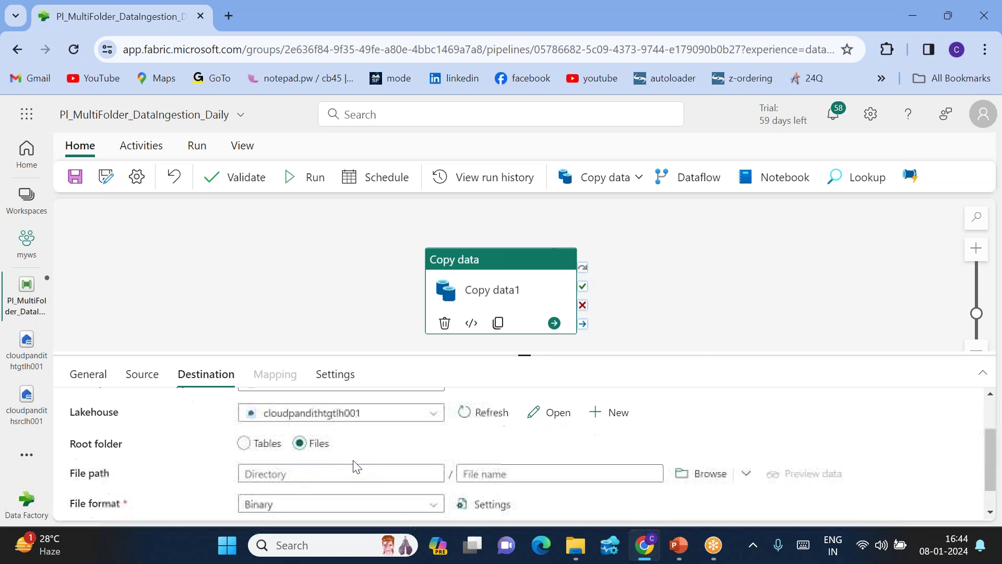
pyautogui.click(270, 451)
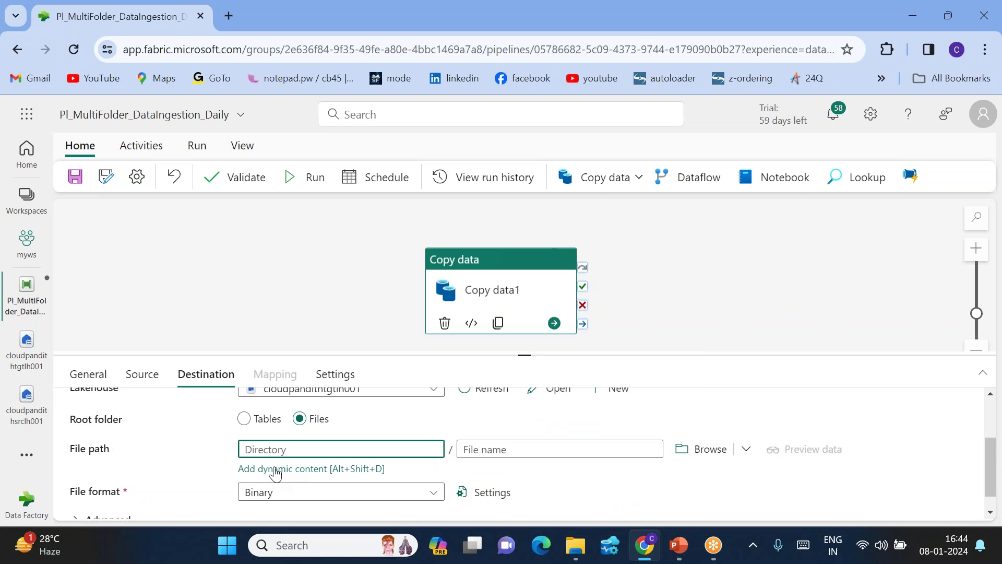
pyautogui.click(276, 469)
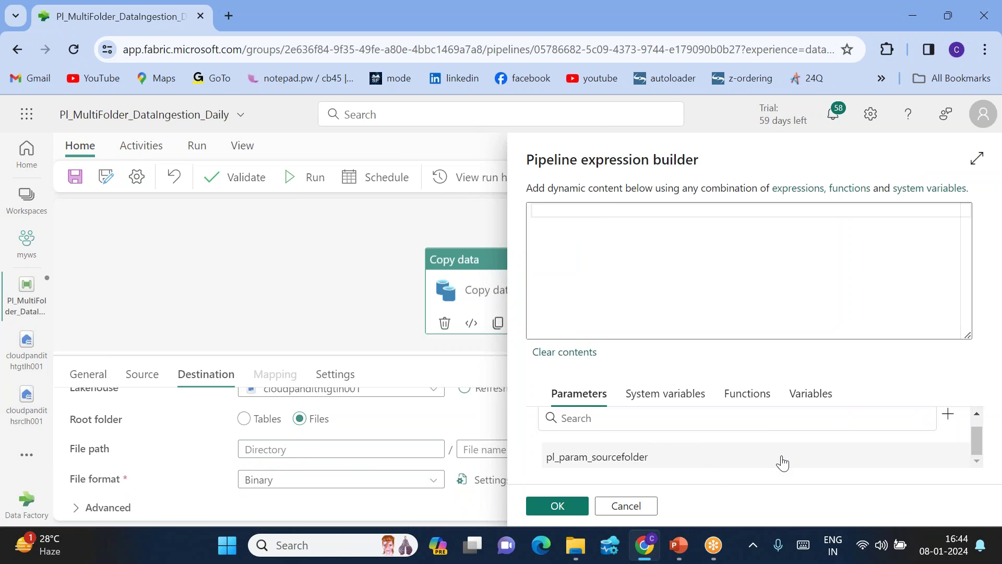
# Add a new pipeline parameter named pl_param_sinkfolder.
pyautogui.click(948, 418)
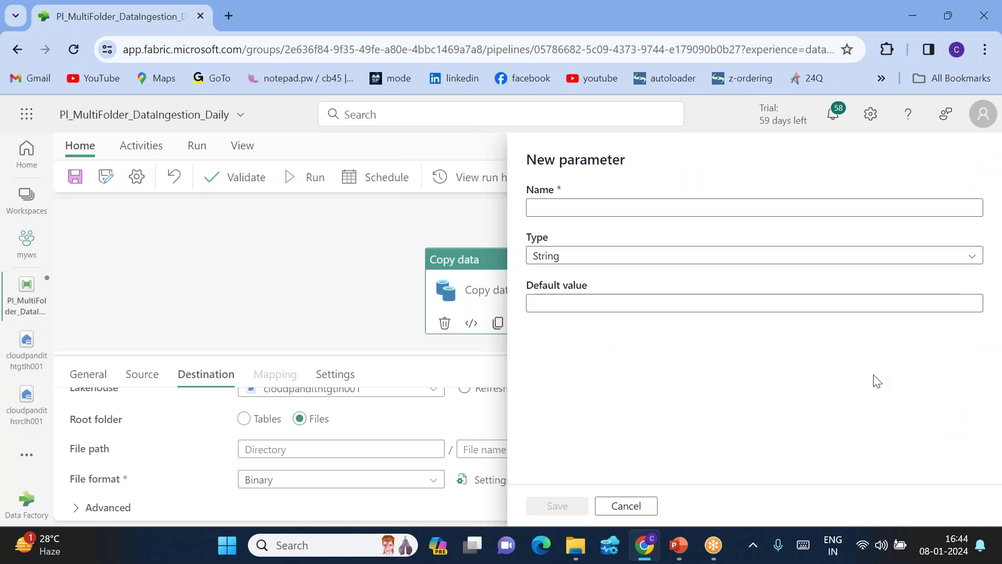
pyautogui.click(586, 207)
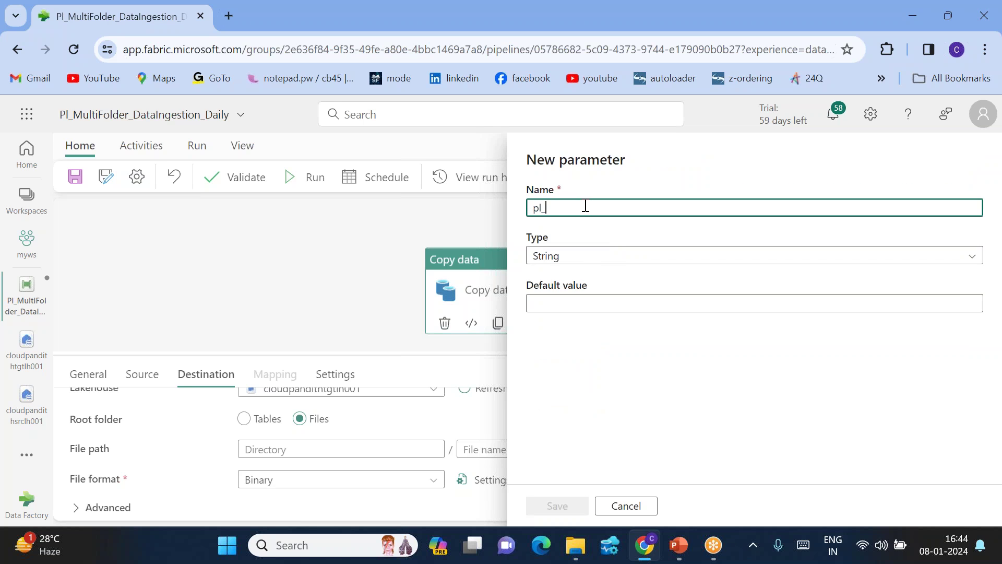
pyautogui.write('pl_param_sinkfolder')
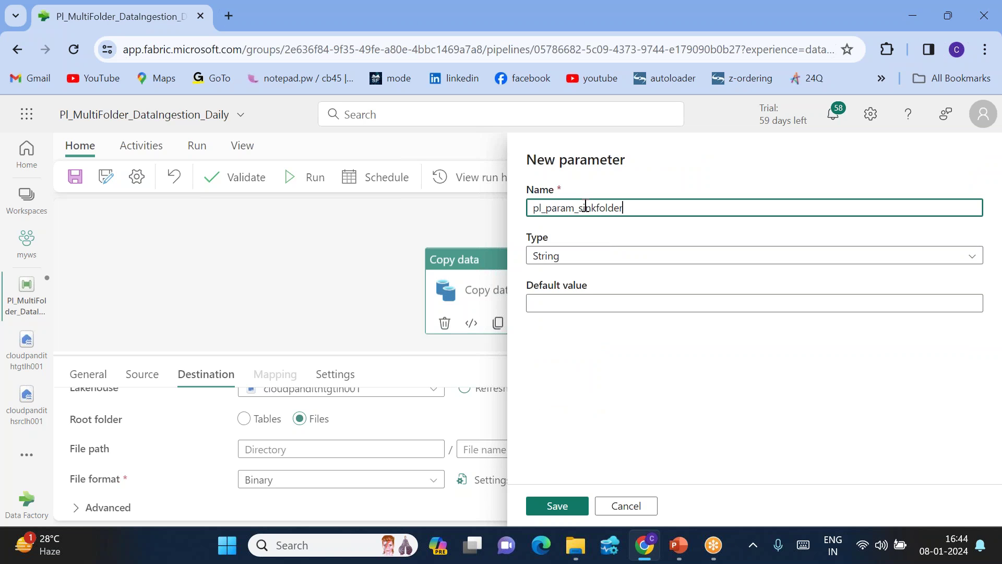
pyautogui.click(556, 507)
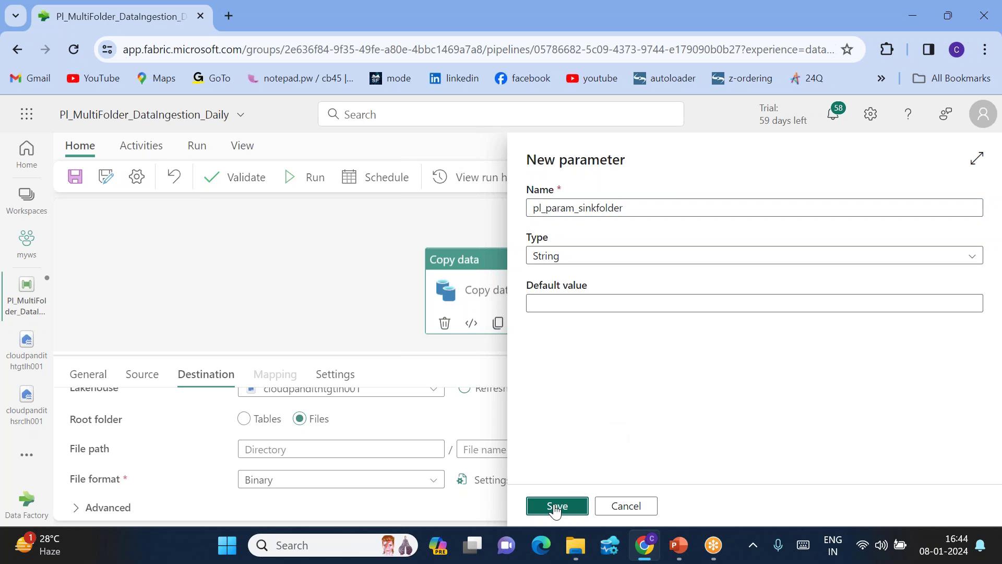
pyautogui.scroll(-1, 617, 461)
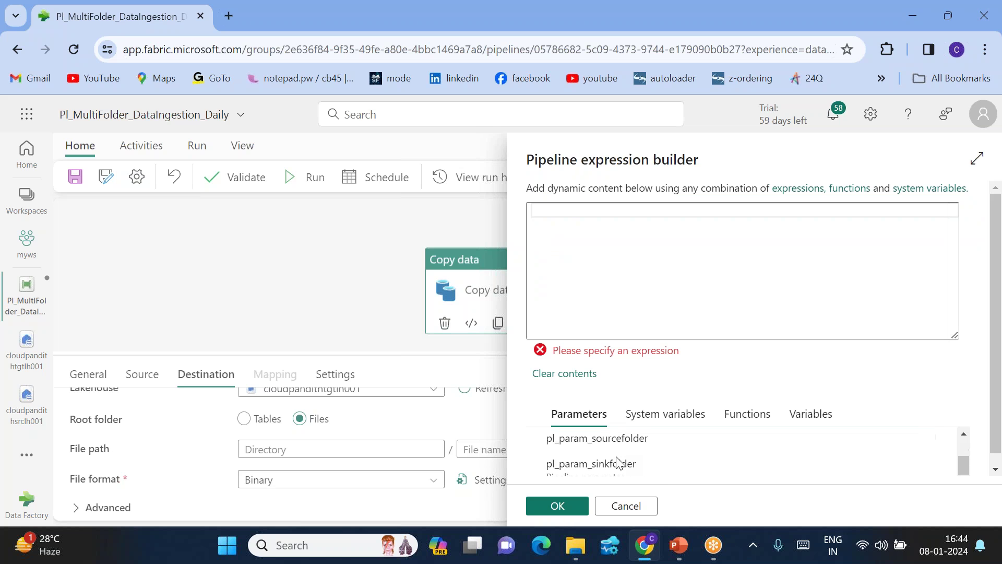
pyautogui.click(594, 466)
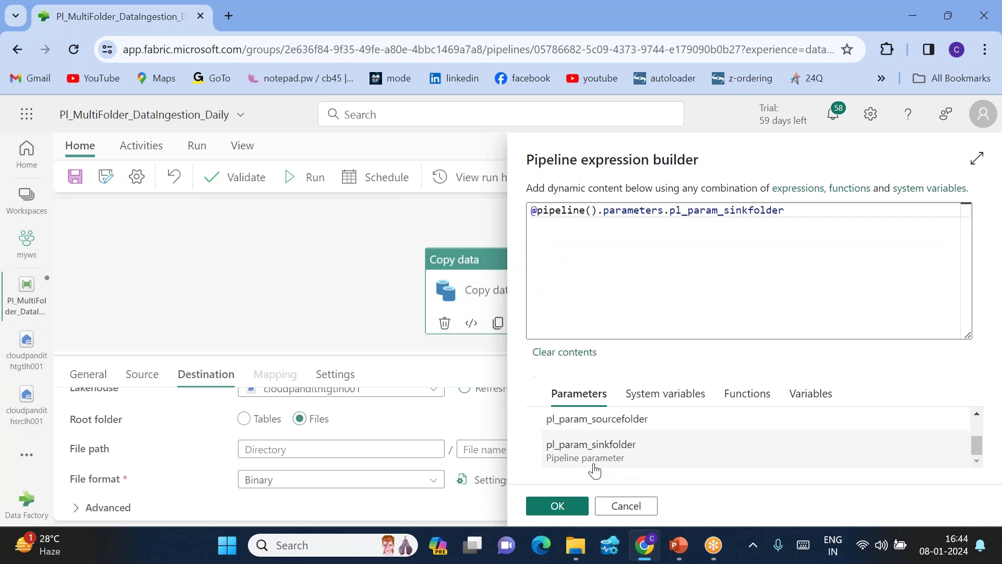
pyautogui.click(558, 507)
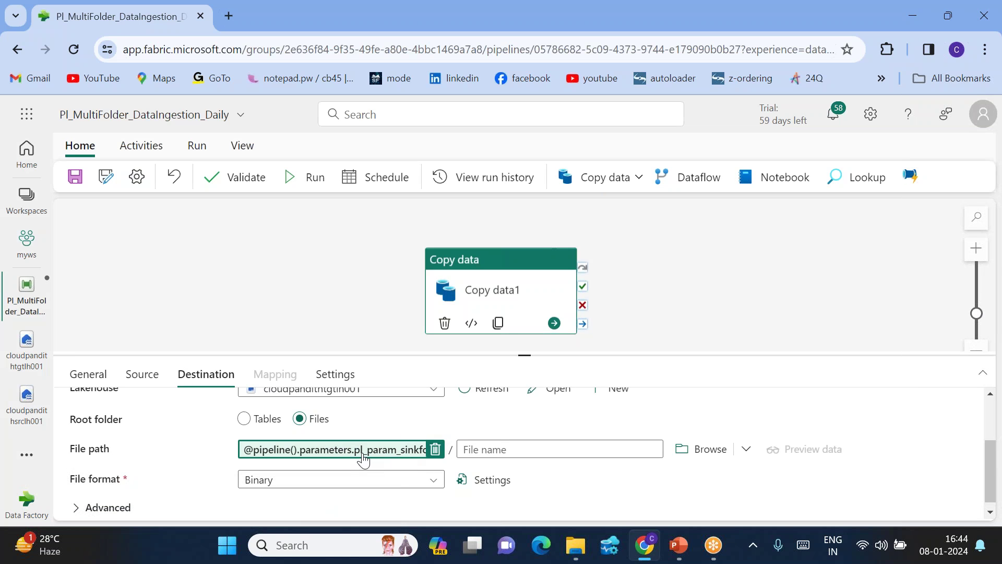
pyautogui.click(249, 186)
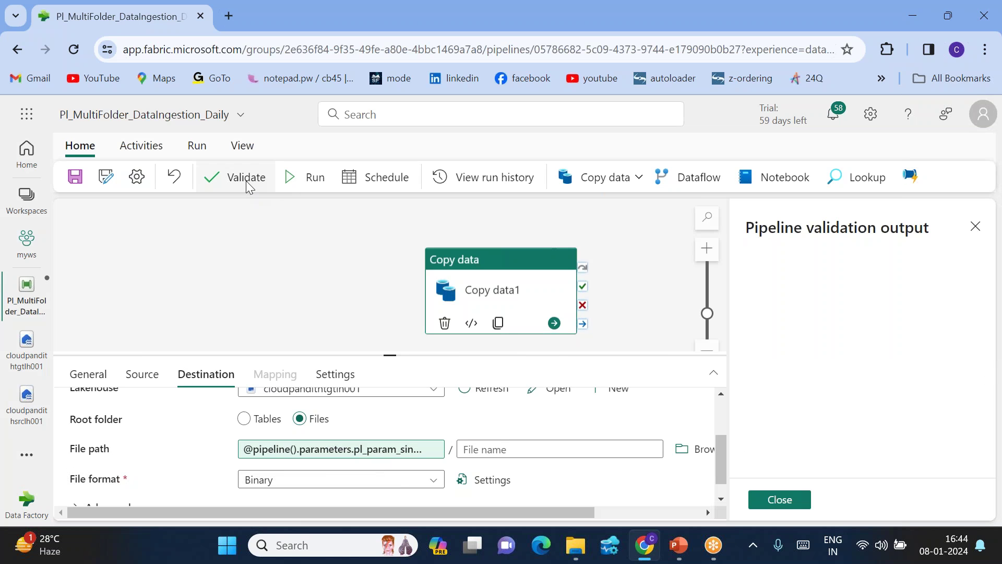
# Confirm validation found no errors, dismiss the results, and save Pl_MultiFolder_DataIngestion_Daily.
pyautogui.moveTo(821, 418); pyautogui.dragTo(910, 417)
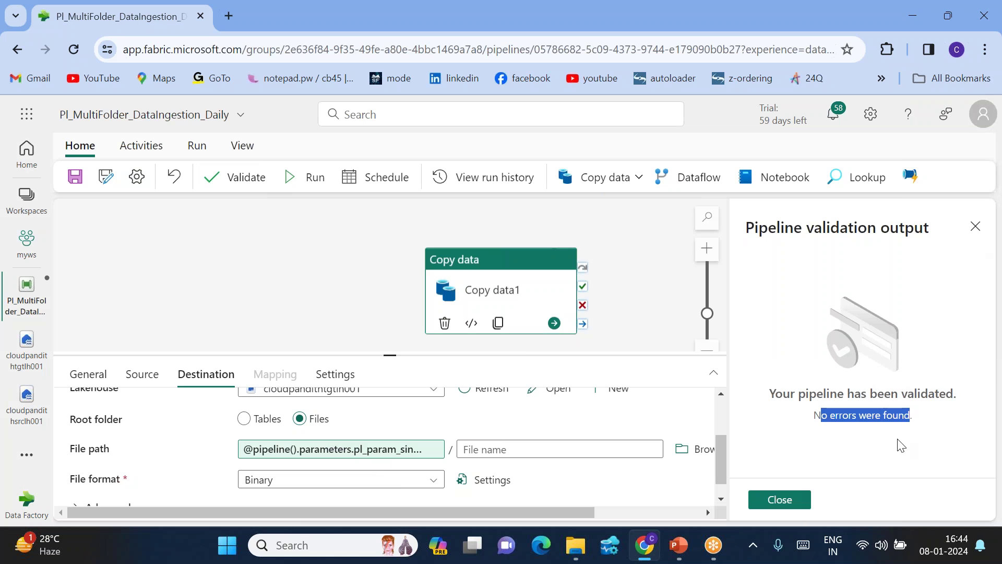
pyautogui.click(781, 501)
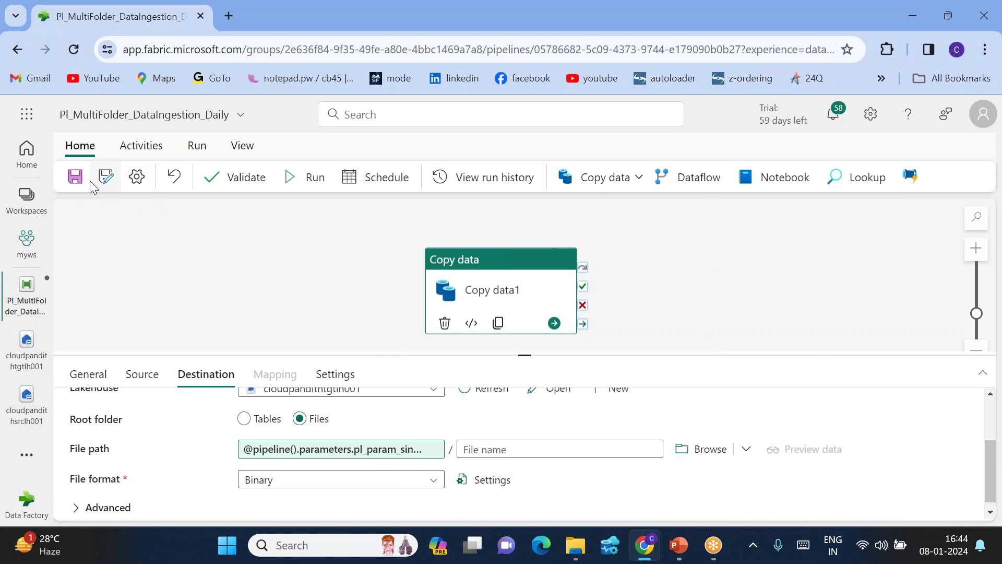
pyautogui.click(75, 177)
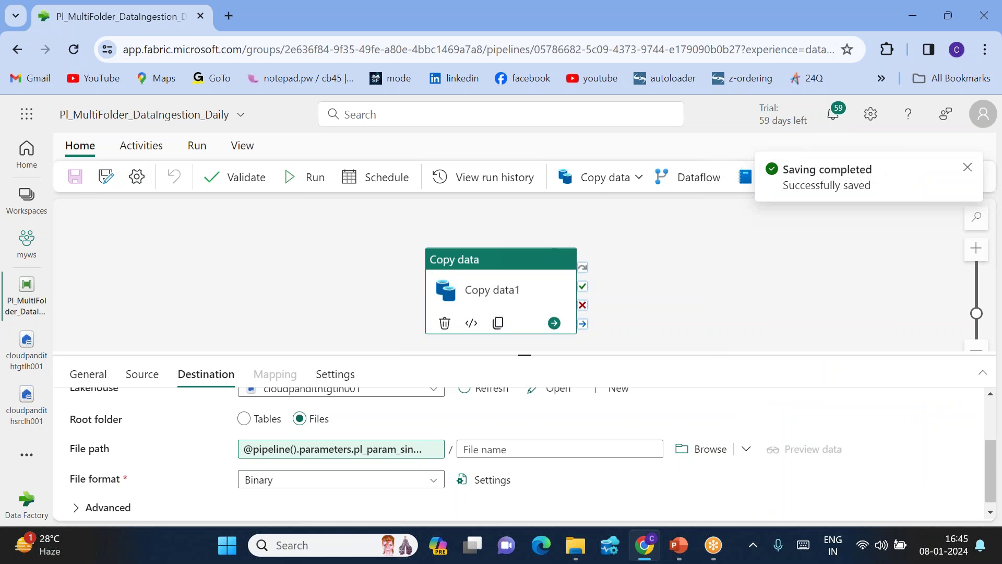
pyautogui.click(310, 180)
# Launch the run with pl_param_sourcefolder set to input1 and pl_param_sinkfolder set to output1.
pyautogui.click(766, 244)
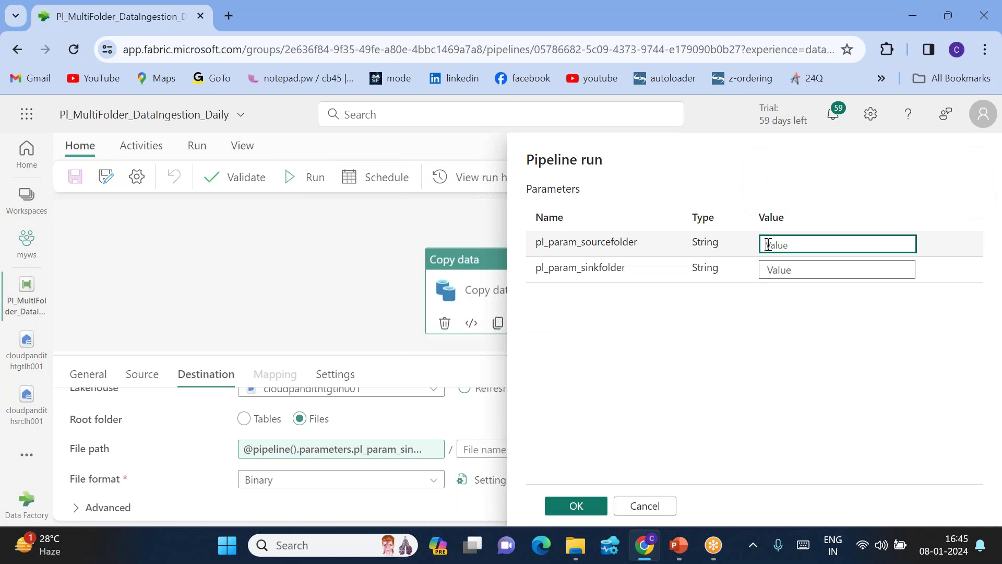
pyautogui.write('in')
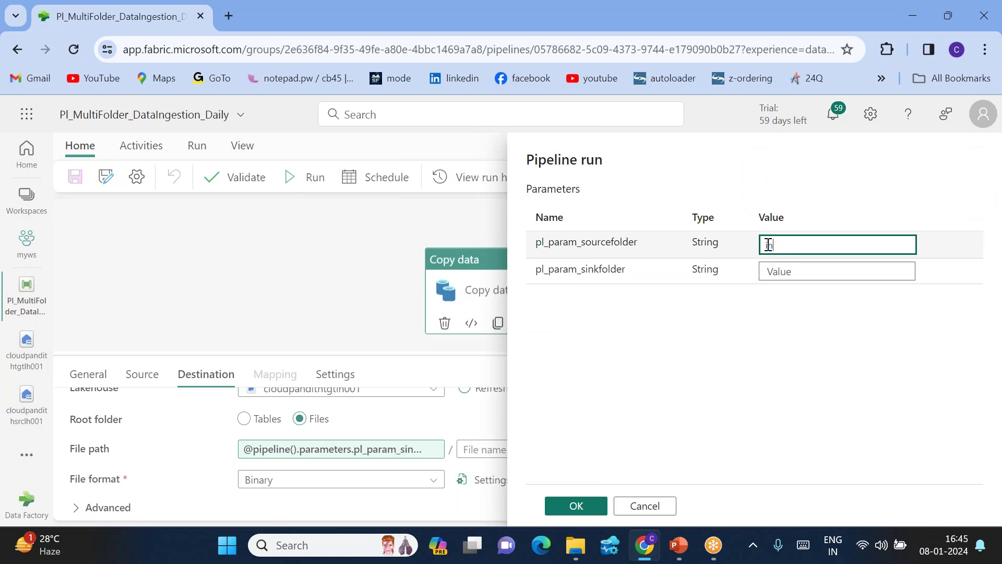
pyautogui.write('put1')
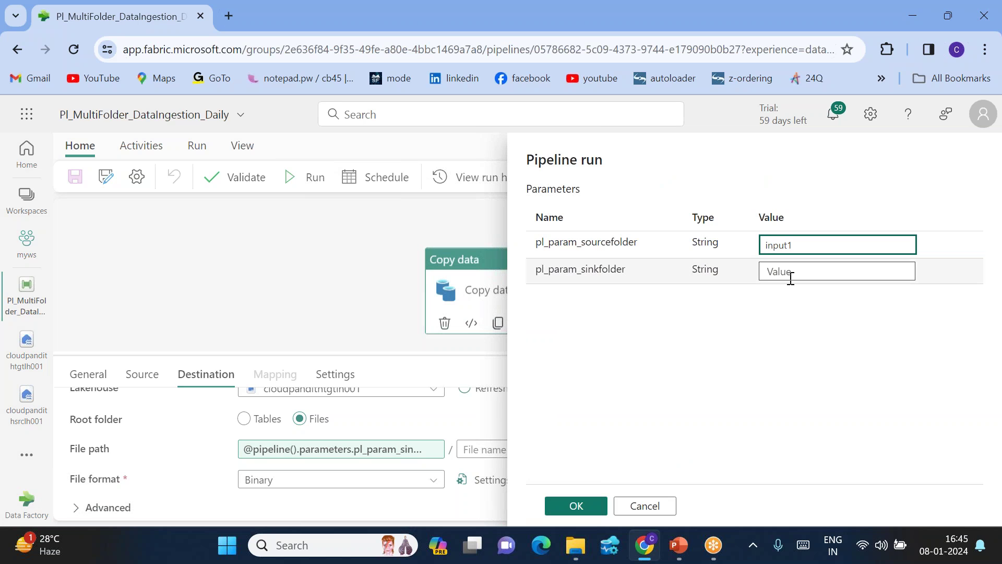
pyautogui.click(777, 271)
pyautogui.write('output1')
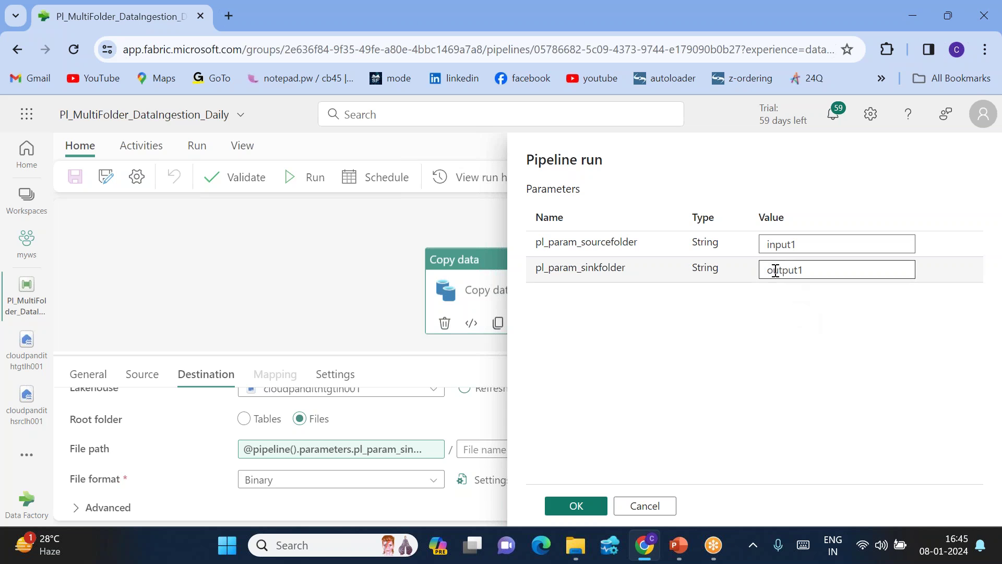
pyautogui.click(574, 505)
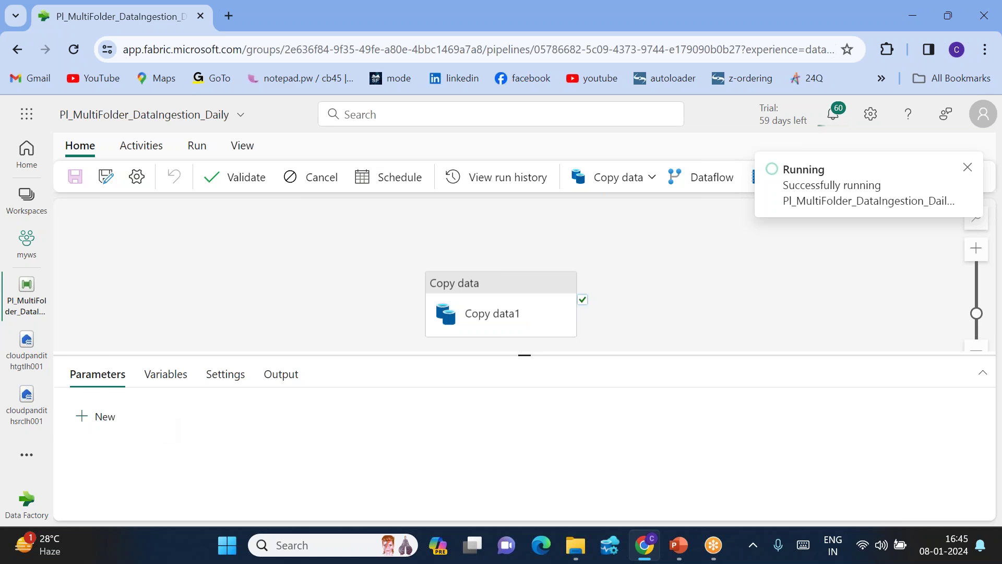
pyautogui.click(27, 342)
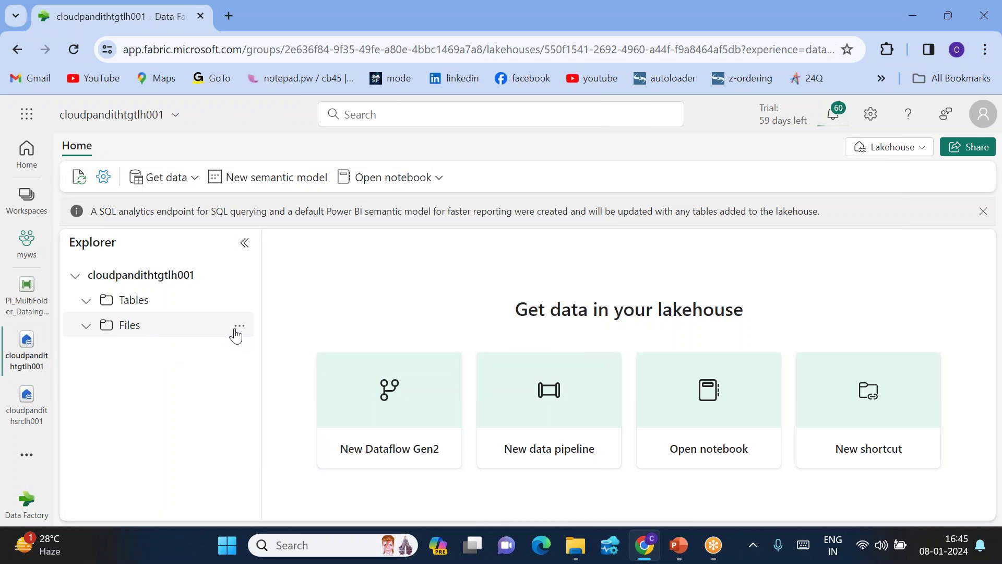
pyautogui.click(238, 328)
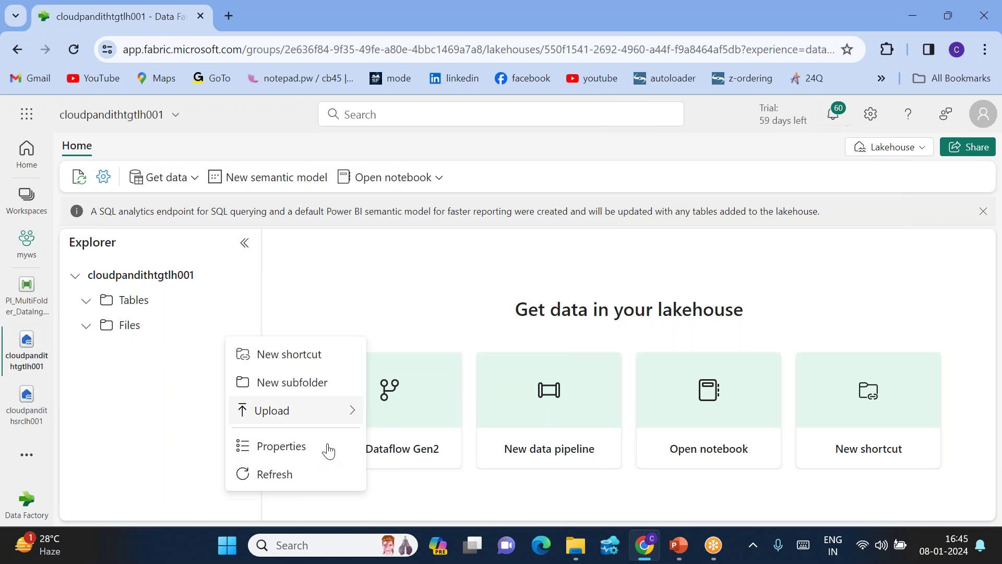
pyautogui.click(282, 478)
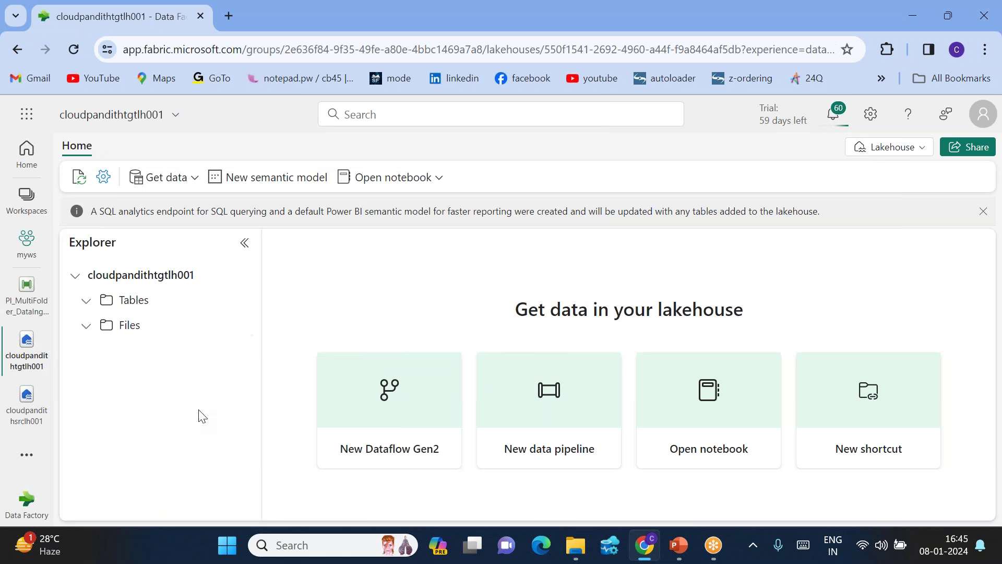
pyautogui.click(26, 454)
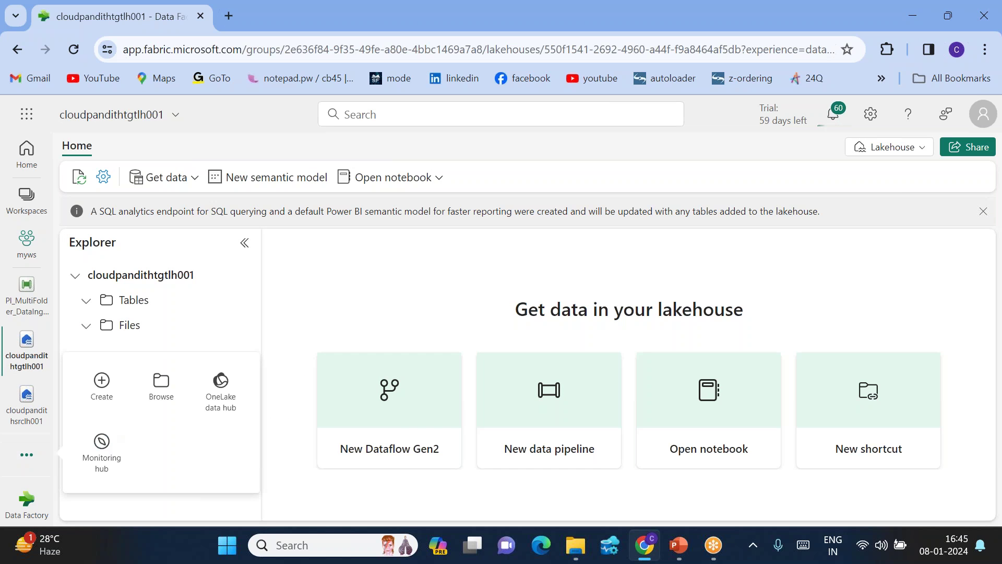
pyautogui.click(94, 459)
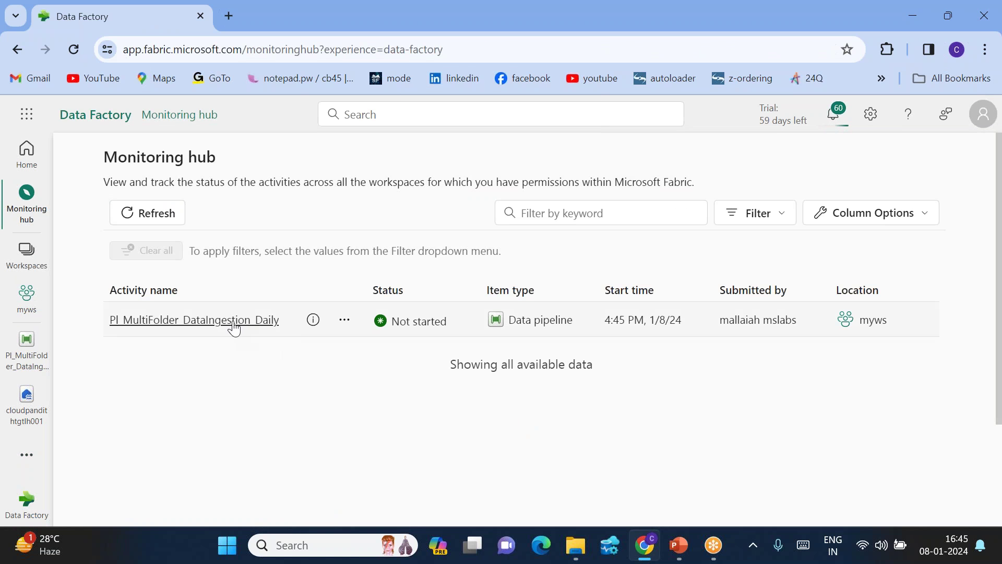
pyautogui.click(234, 326)
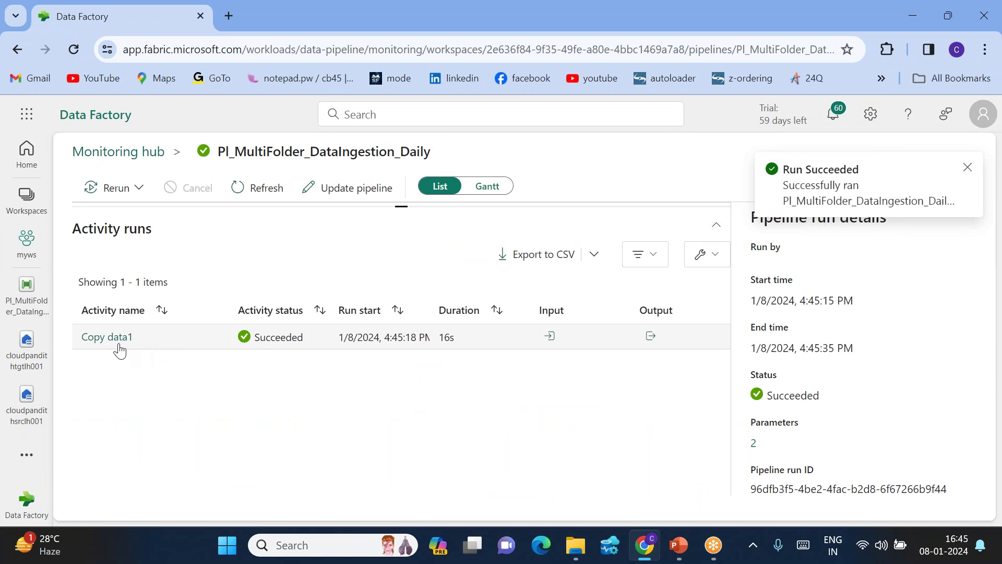
pyautogui.click(21, 355)
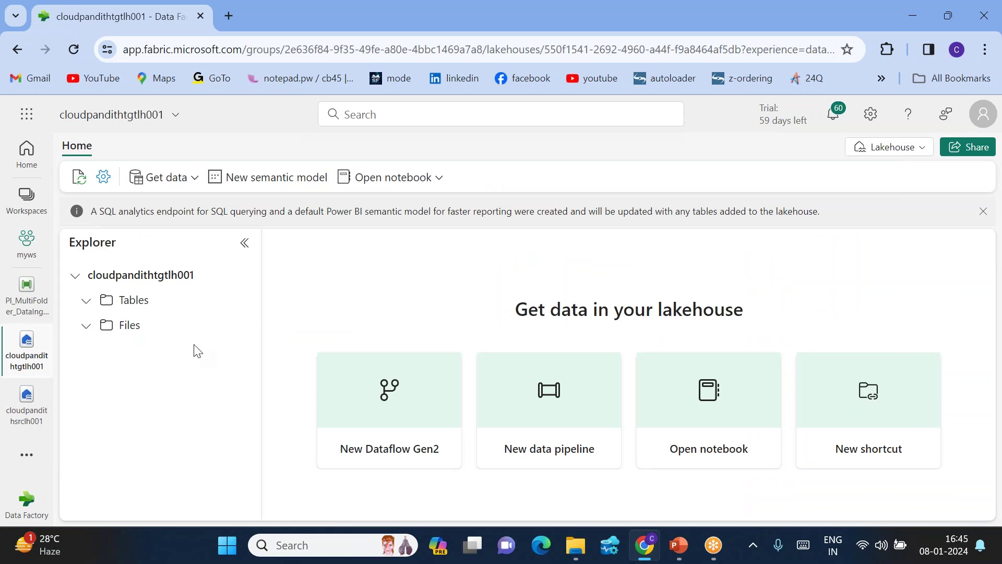
# Refresh target Files and check output1 holds cust.csv, cust3.csv and cust4.csv like input1.
pyautogui.click(239, 328)
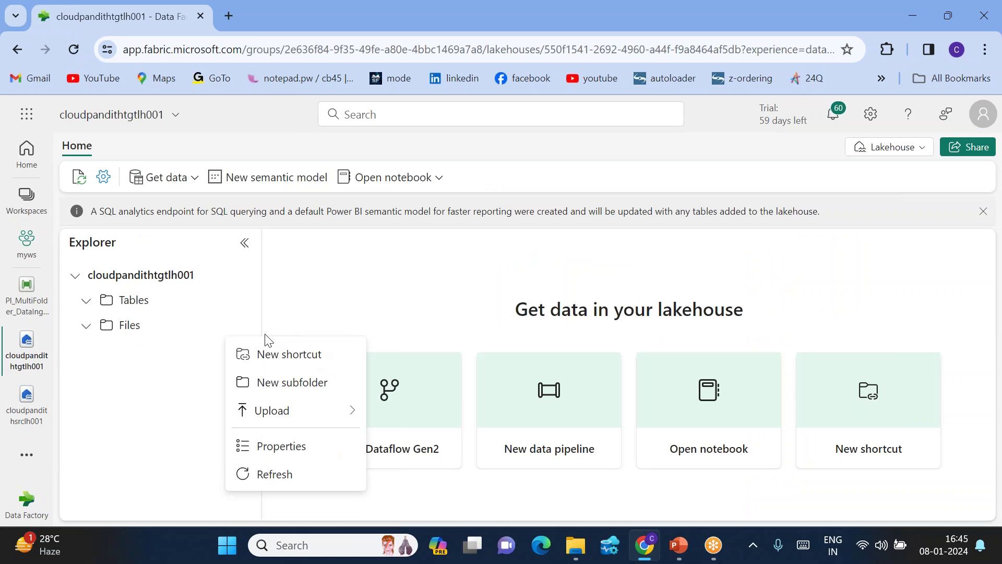
pyautogui.click(269, 473)
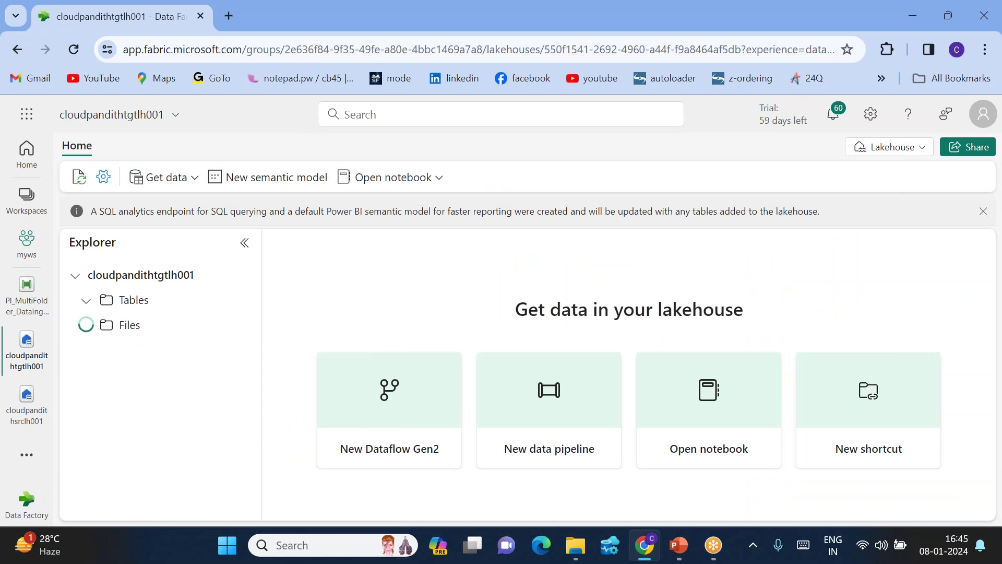
pyautogui.click(143, 360)
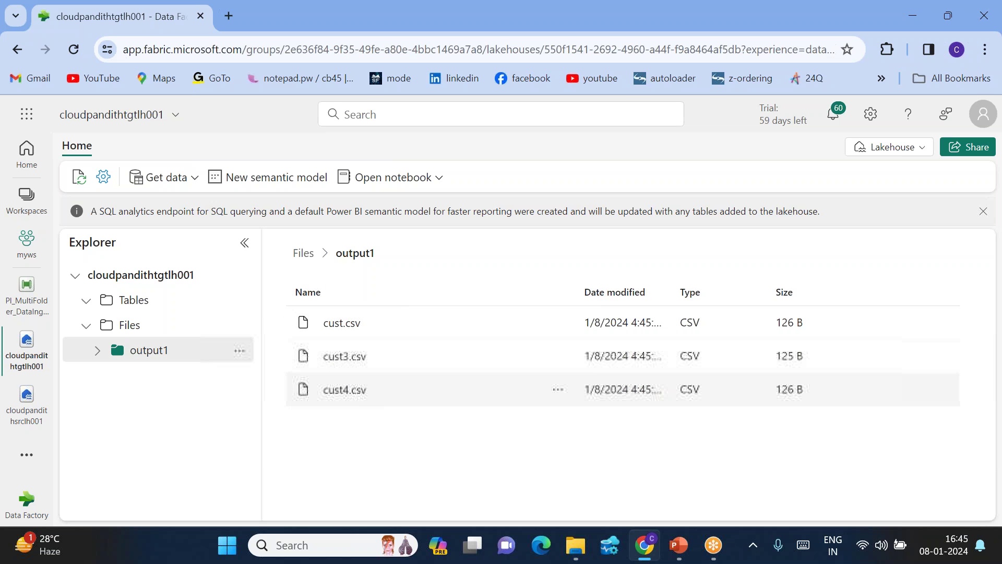
pyautogui.click(32, 412)
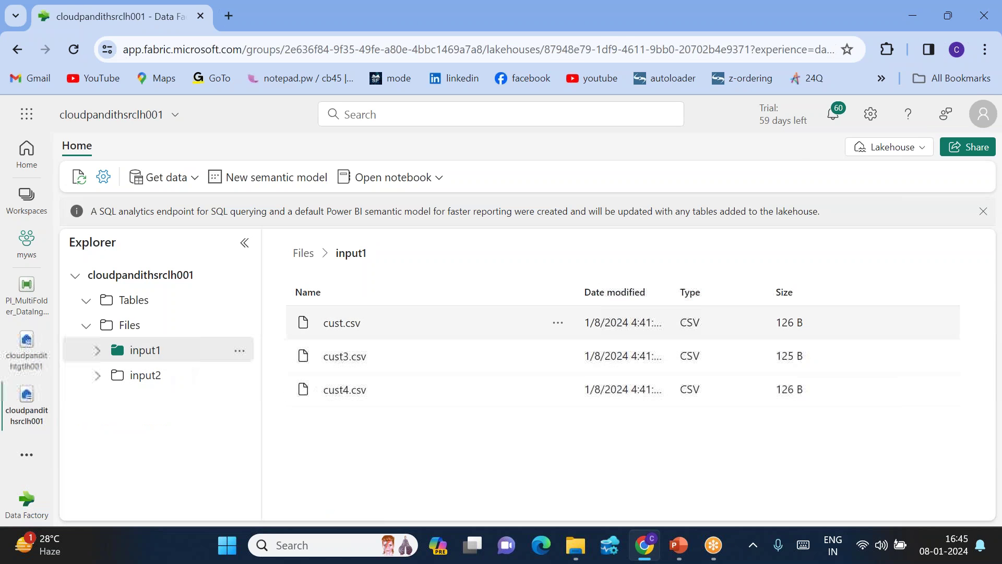
pyautogui.click(28, 357)
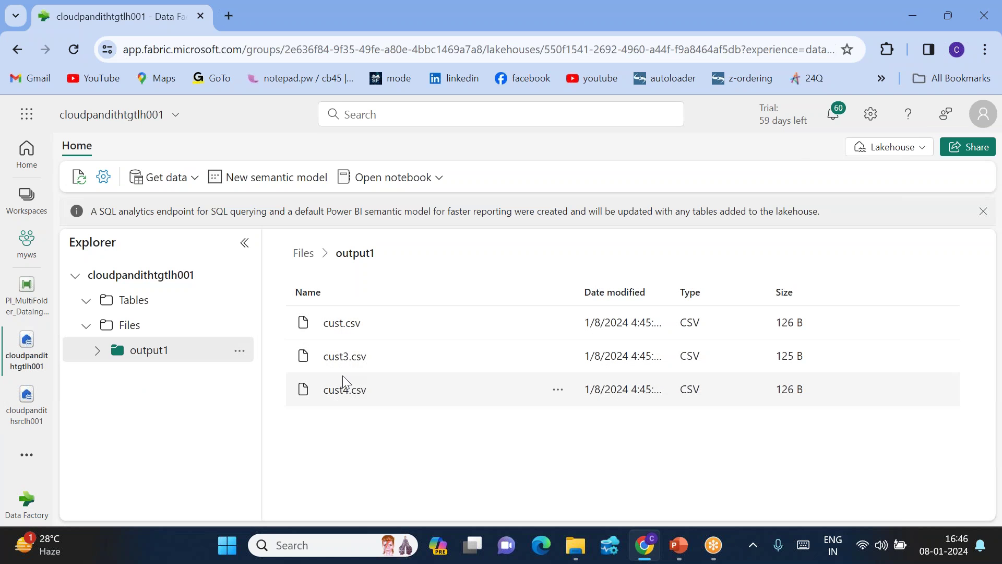
pyautogui.click(26, 295)
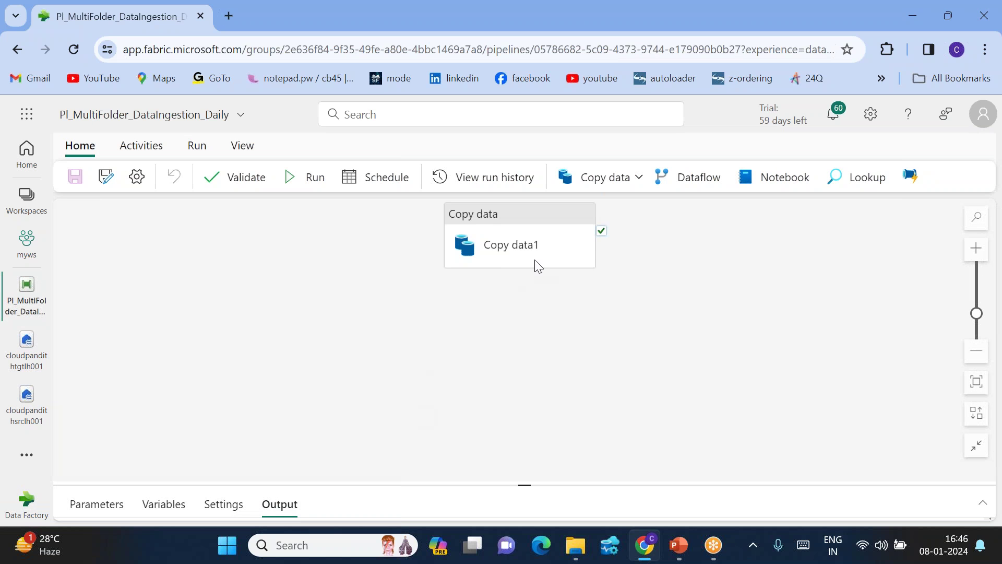
# Start a second run with pl_param_sourcefolder input2 and pl_param_sinkfolder output2.
pyautogui.moveTo(512, 233); pyautogui.dragTo(471, 271)
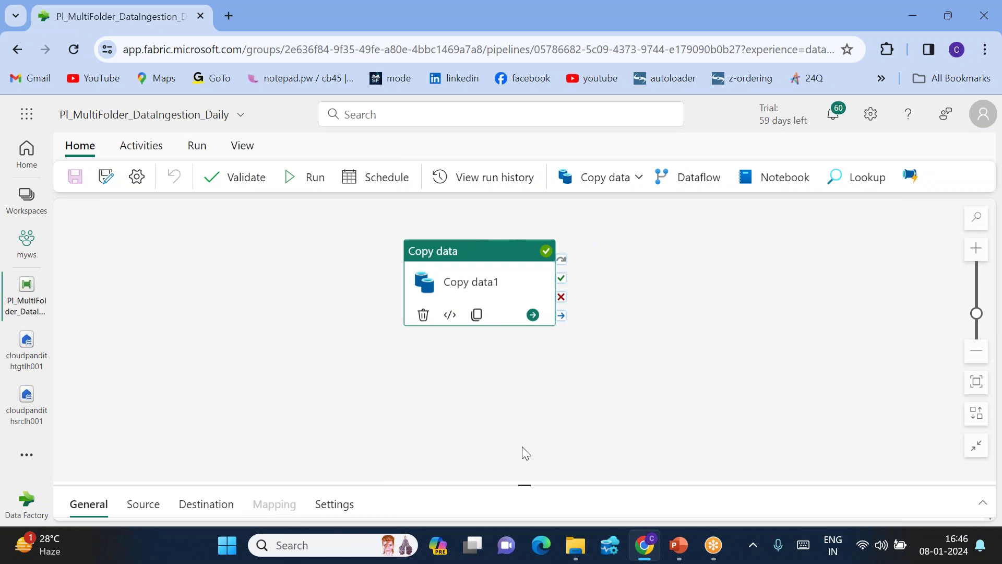
pyautogui.click(302, 186)
pyautogui.click(776, 244)
pyautogui.write('input2')
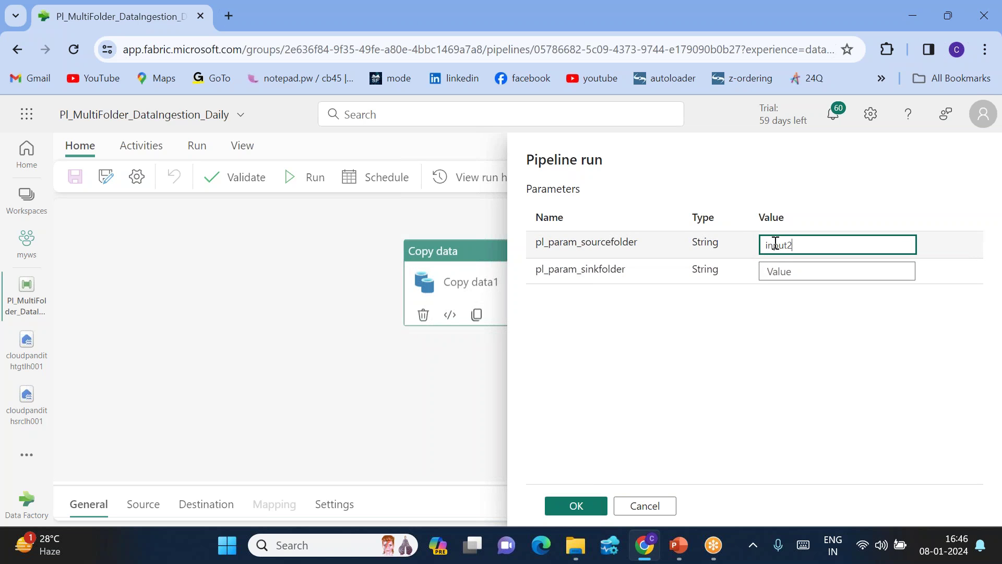
pyautogui.click(777, 264)
pyautogui.write('output2')
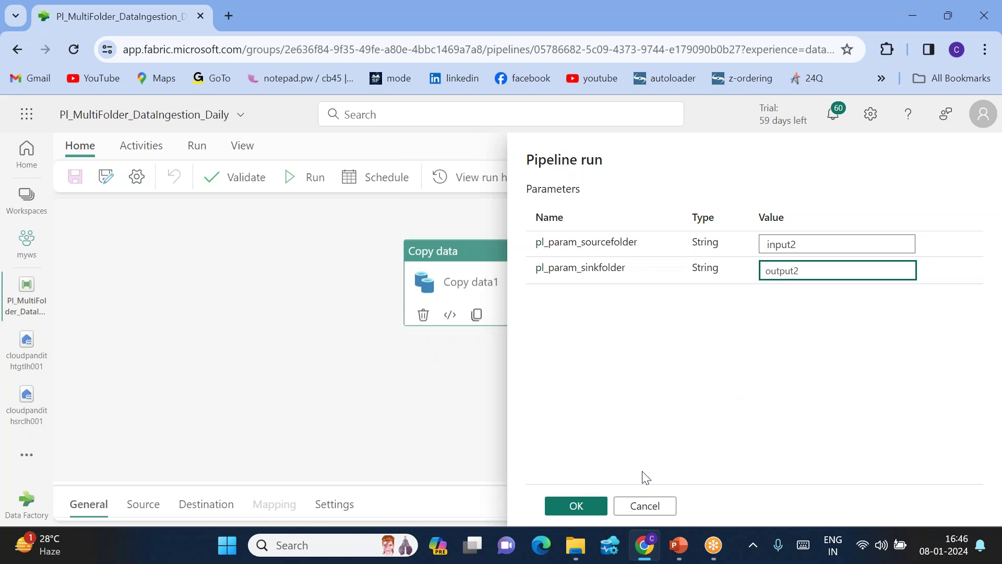
pyautogui.click(575, 505)
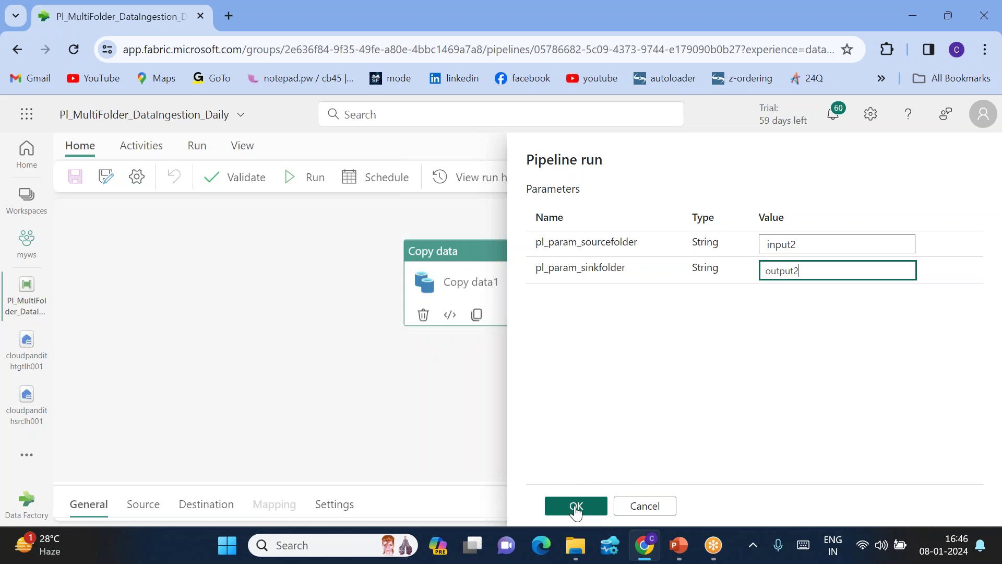
# Enlarge the run output panel and check that Copy data1 succeeded in 13s.
pyautogui.moveTo(525, 482); pyautogui.dragTo(524, 374)
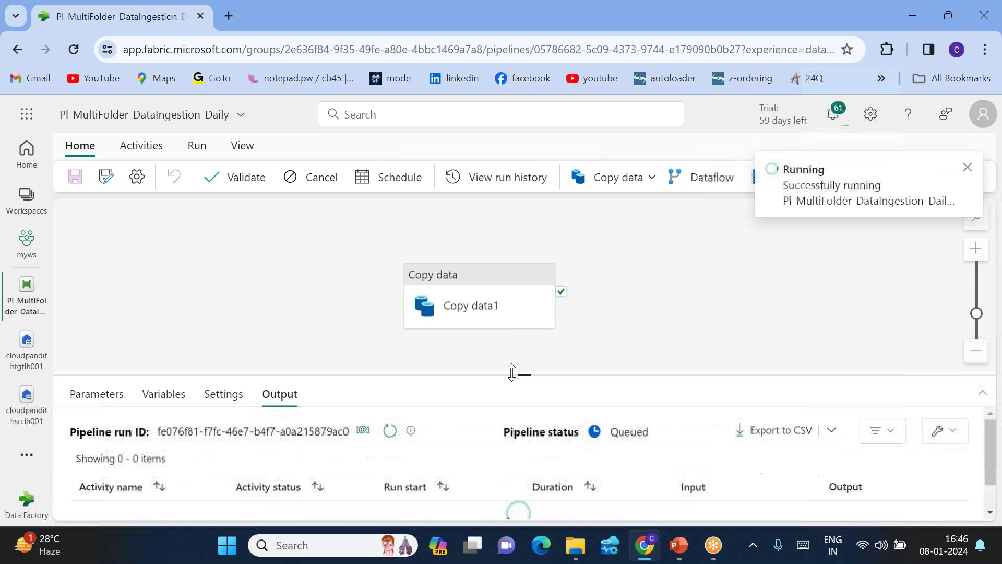
pyautogui.click(477, 290)
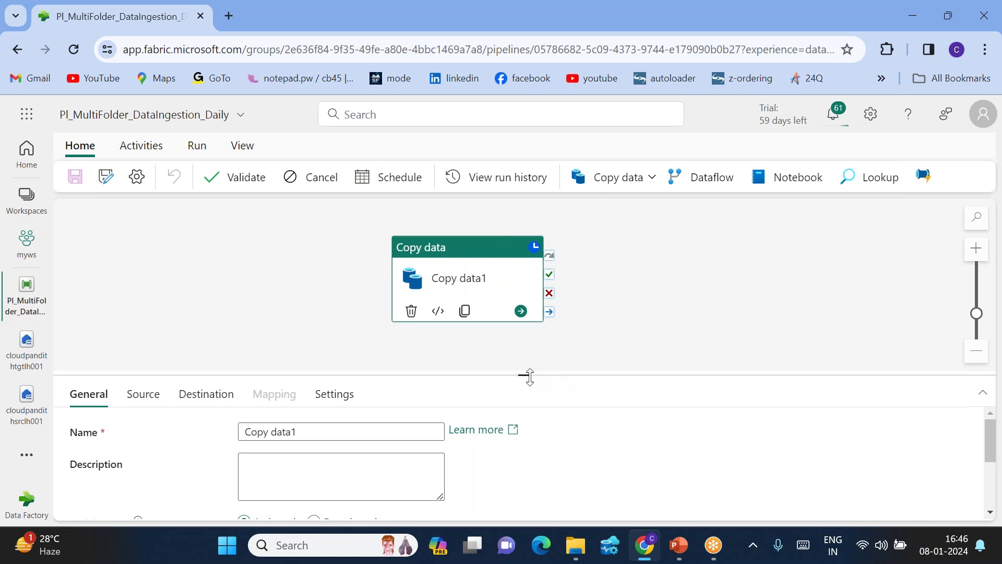
pyautogui.moveTo(525, 375); pyautogui.dragTo(521, 358)
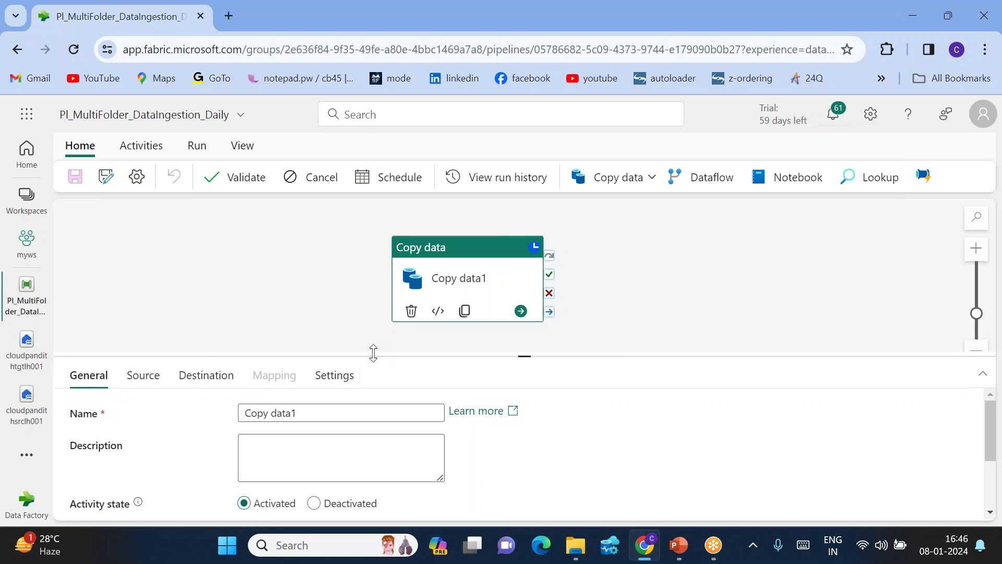
pyautogui.click(287, 309)
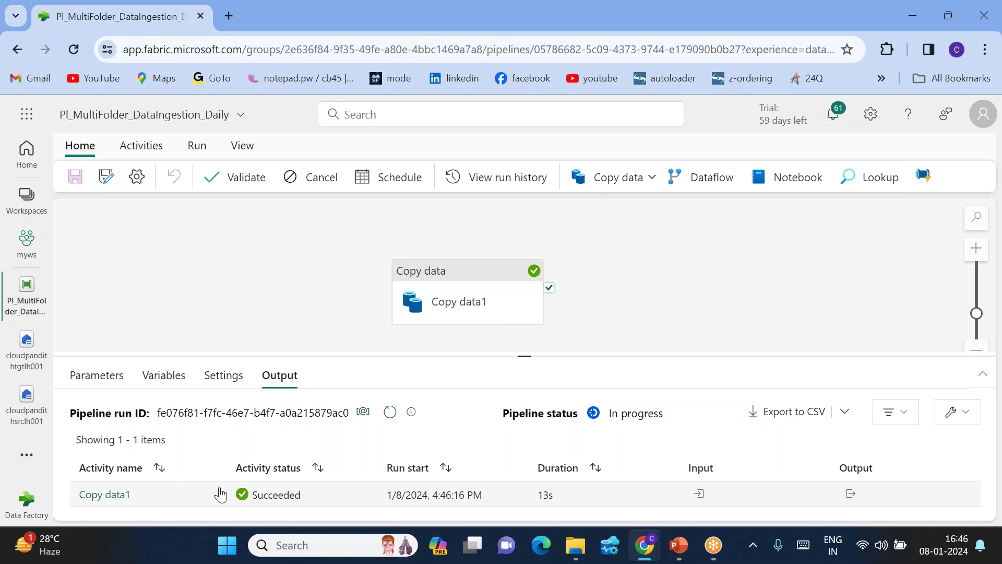
# Refresh target Files, inspect output2, compare it with input2 in the source lakehouse.
pyautogui.click(25, 358)
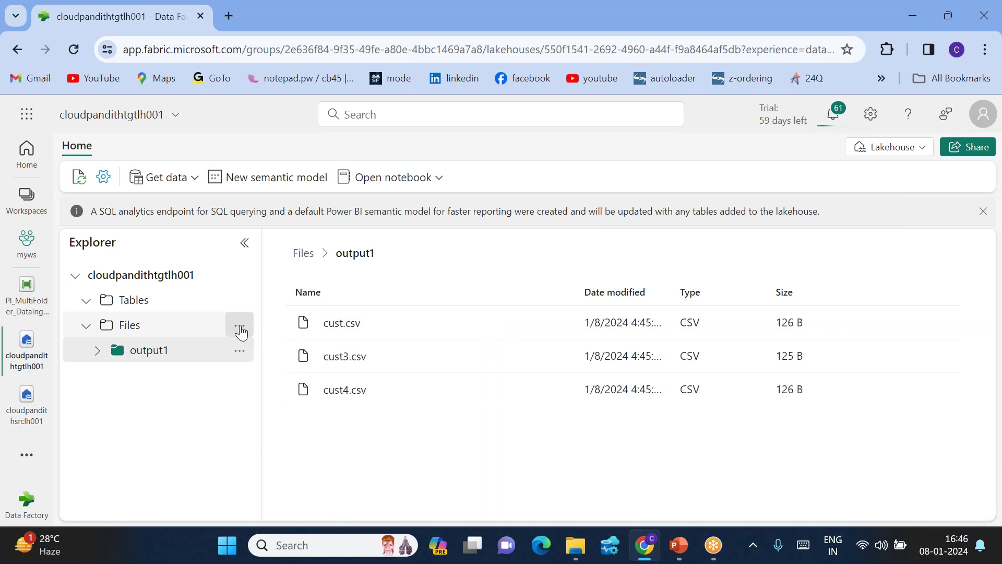
pyautogui.click(240, 330)
pyautogui.click(264, 474)
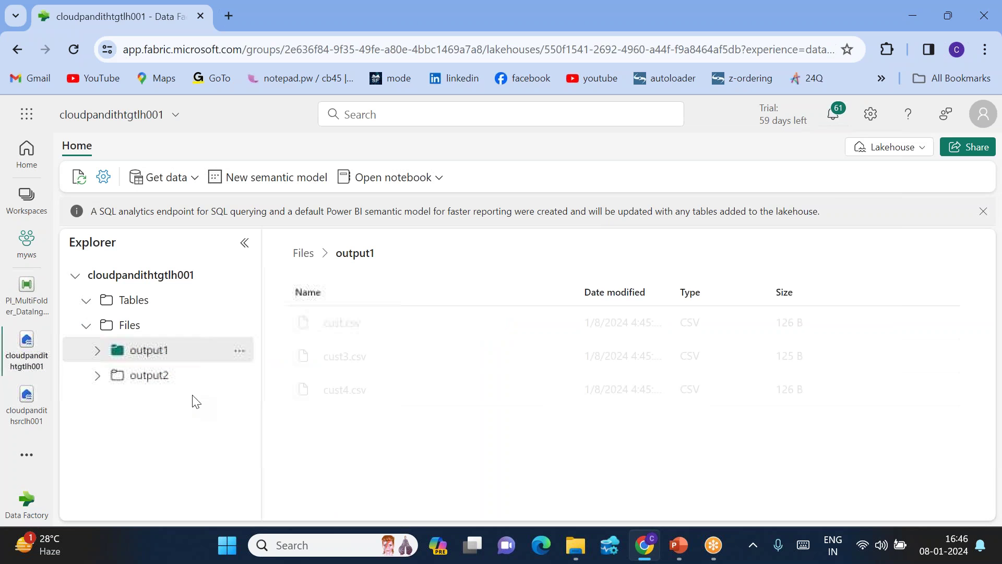
pyautogui.click(149, 377)
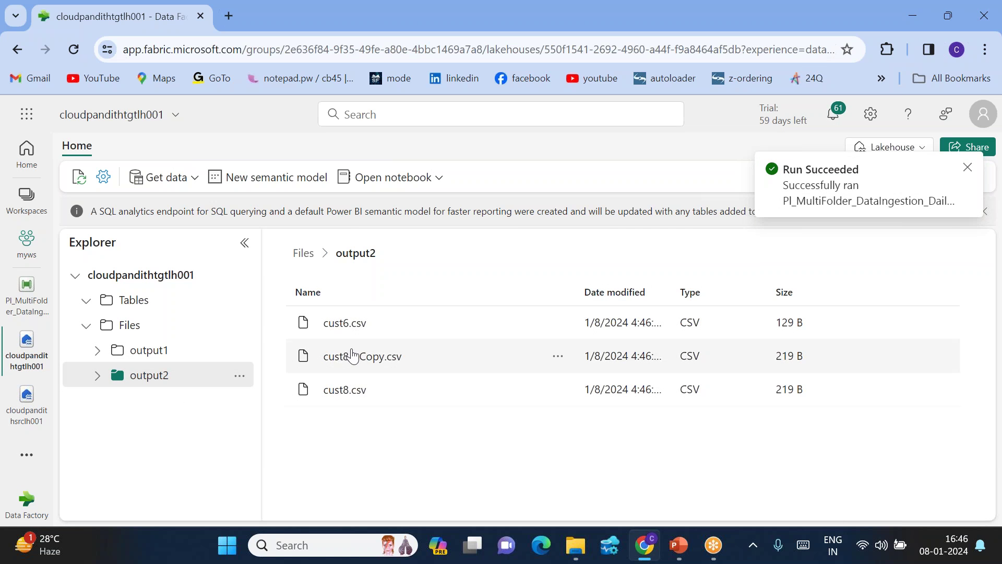
pyautogui.click(25, 412)
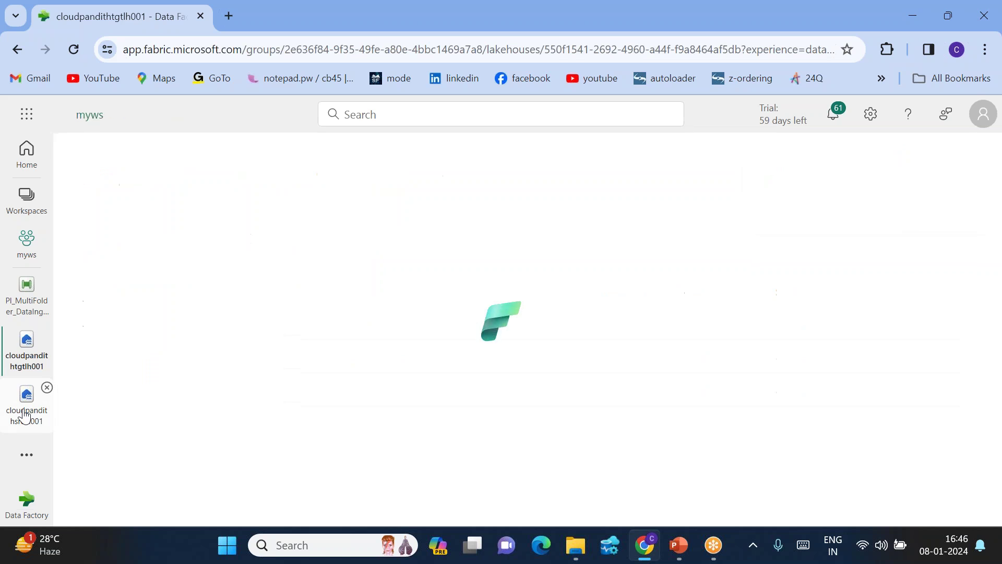
pyautogui.click(148, 379)
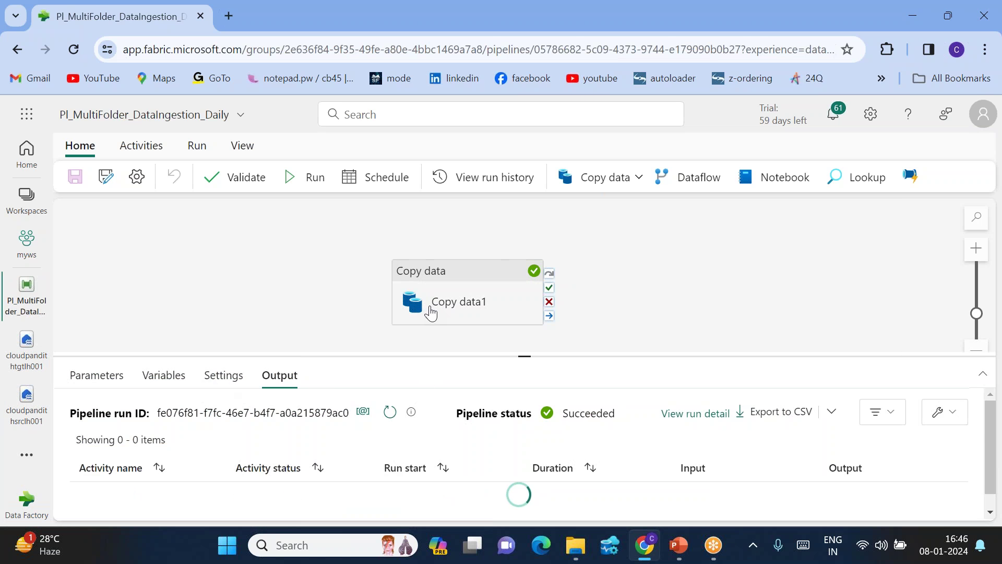
pyautogui.click(431, 312)
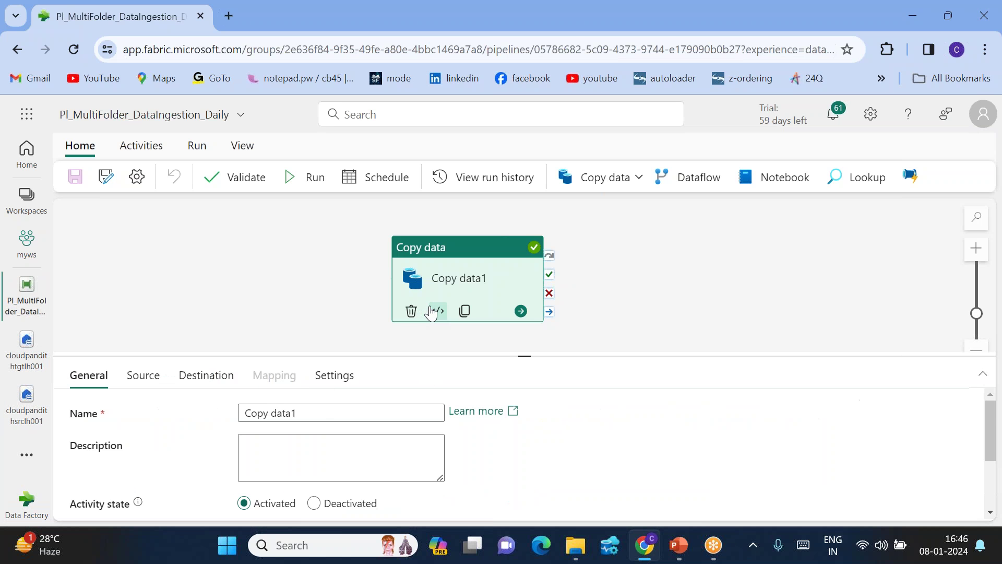